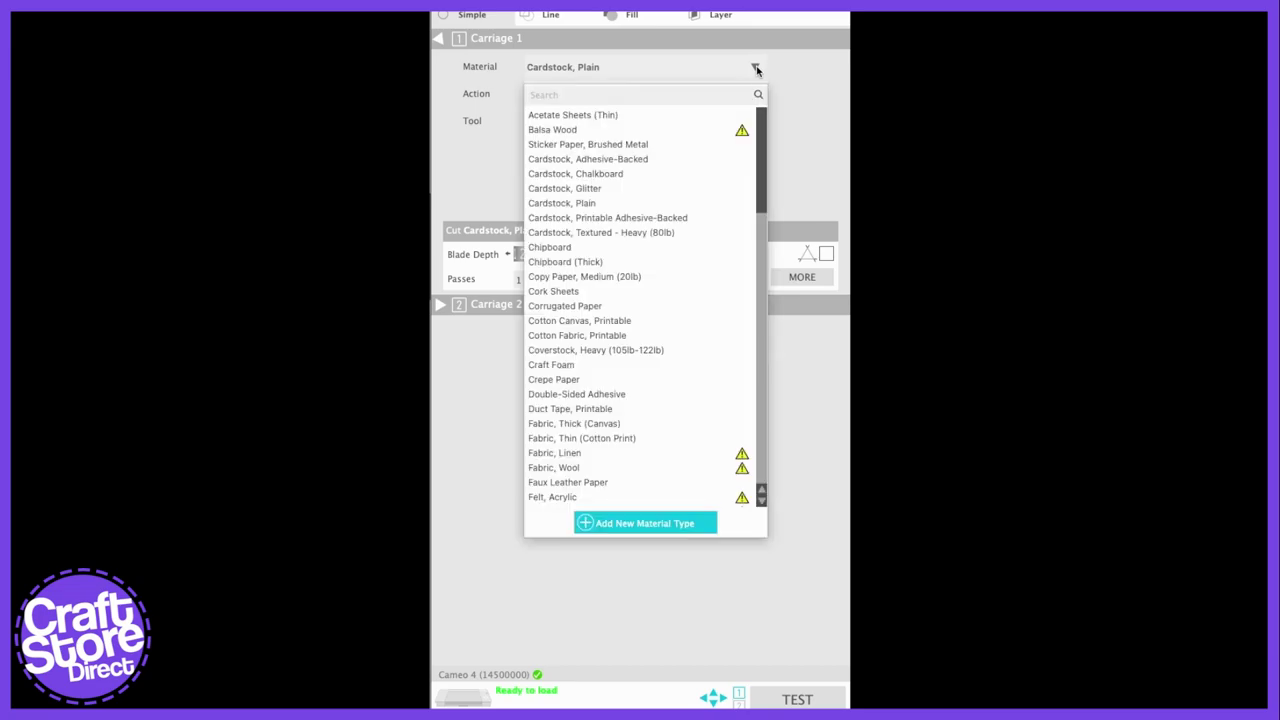
Step: Close the Material list unchanged and return to the Design canvas showing the dinosaur and D
{"action": "left_click_drag", "start_coordinate": [760, 204], "coordinate": [754, 240]}
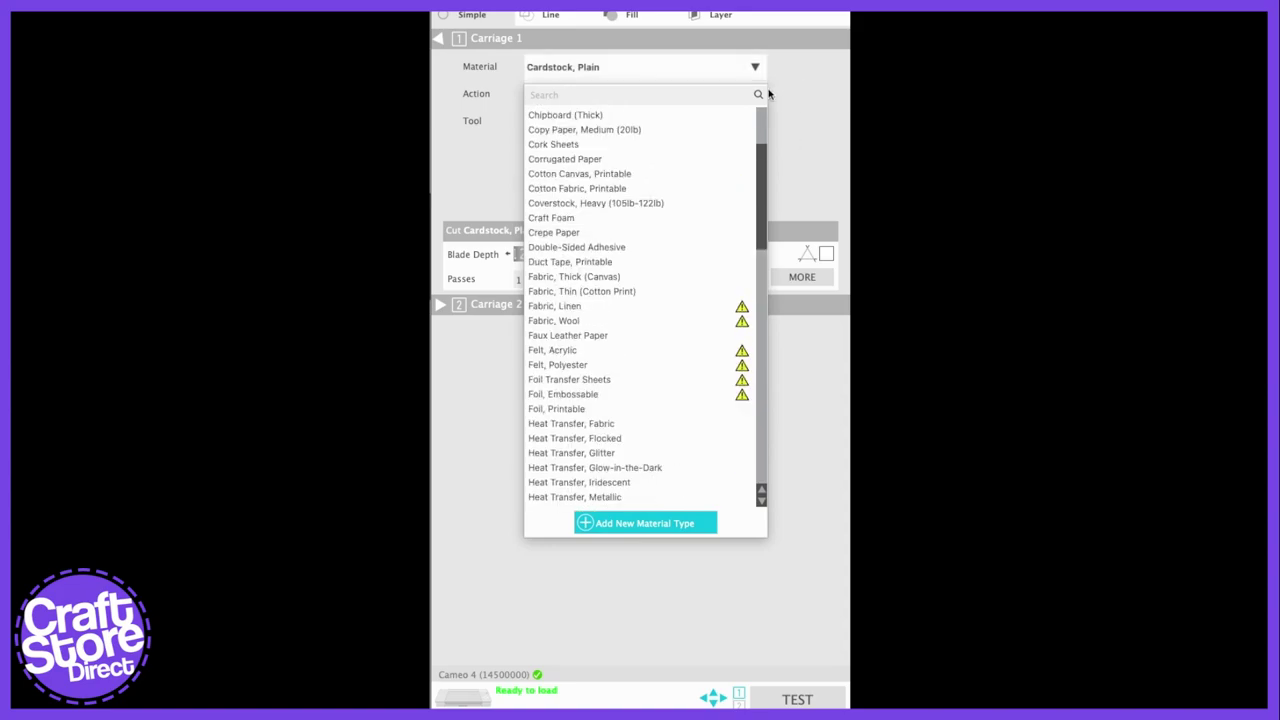
{"action": "left_click", "coordinate": [754, 66]}
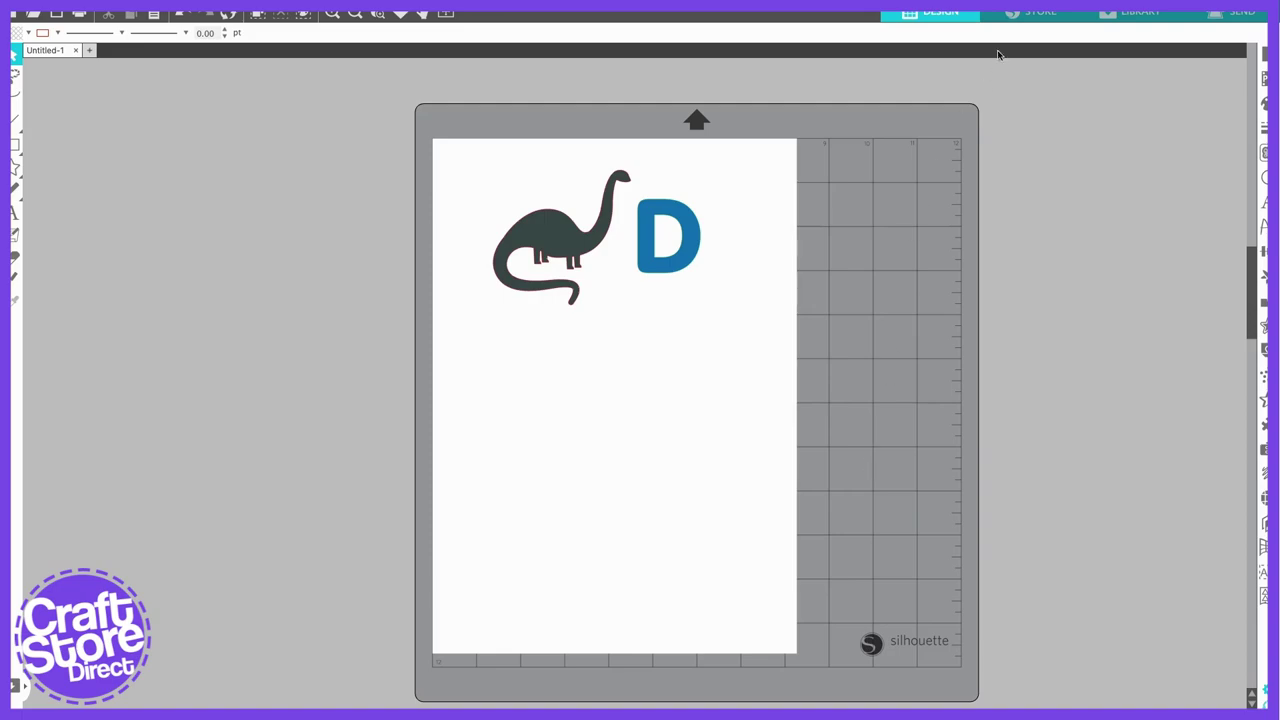
{"action": "left_click", "coordinate": [1228, 16]}
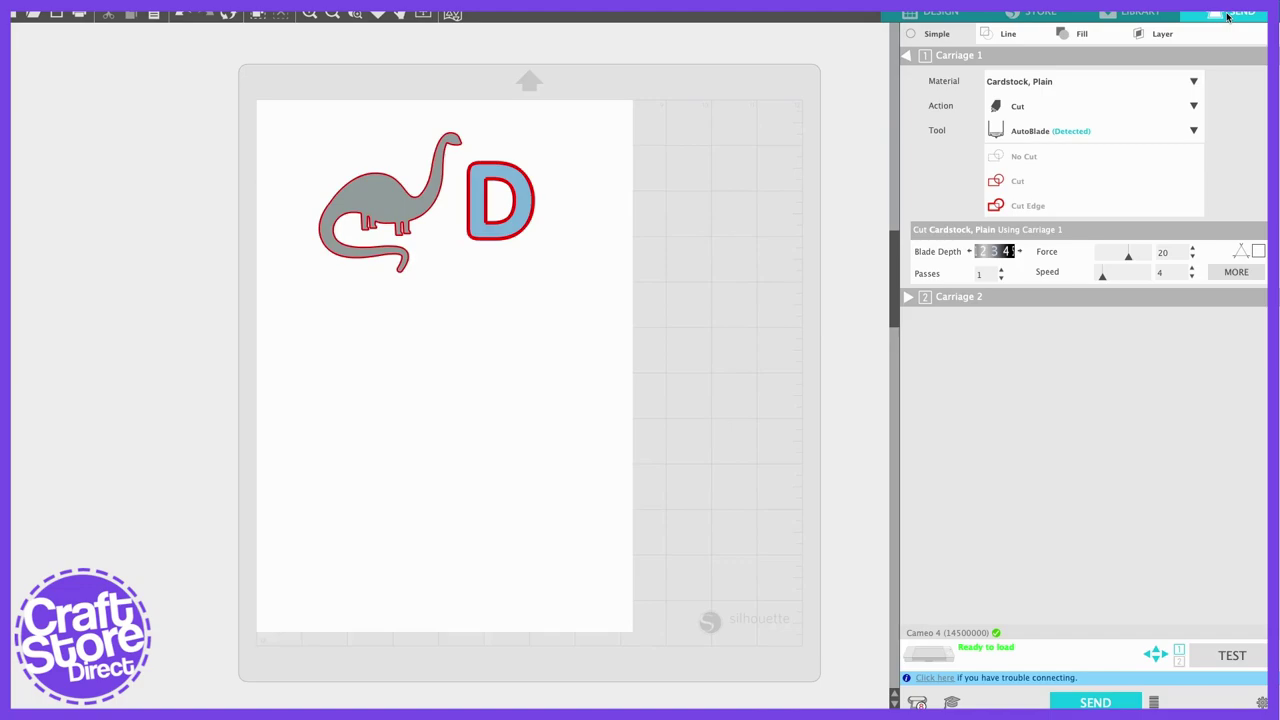
{"action": "left_click", "coordinate": [1193, 82]}
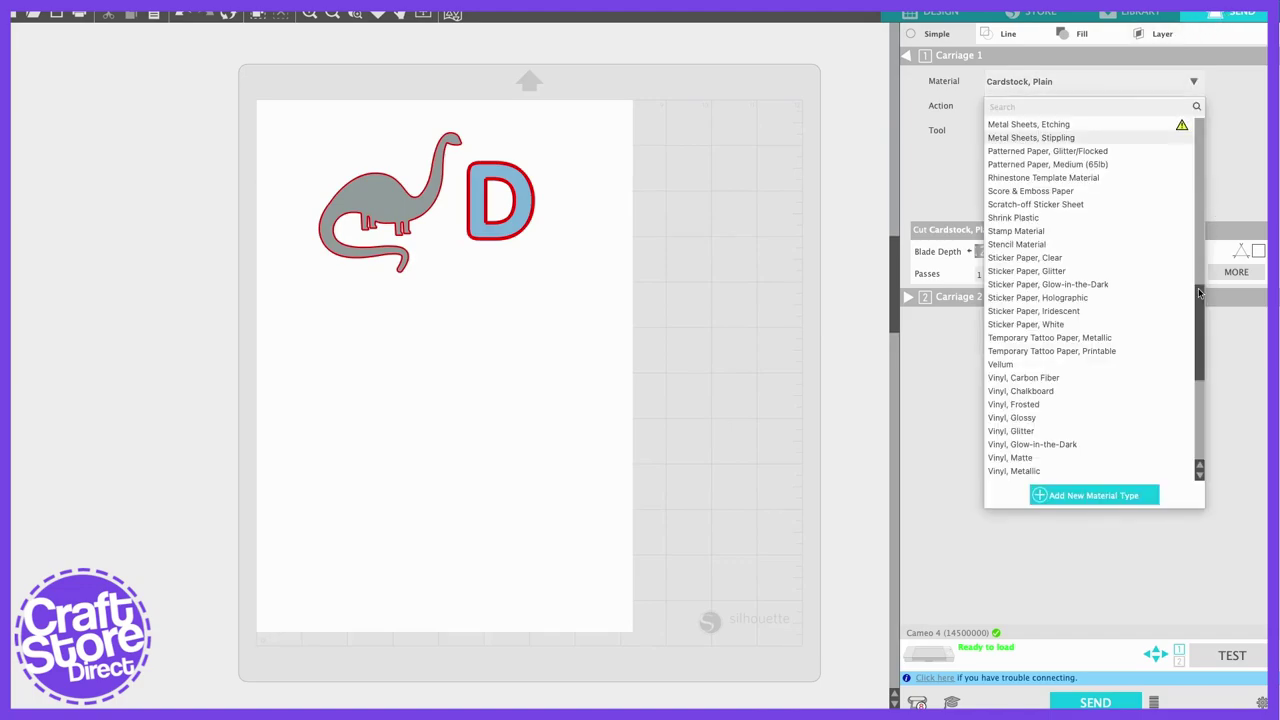
{"action": "left_click", "coordinate": [1199, 280]}
{"action": "left_click_drag", "start_coordinate": [1199, 280], "coordinate": [1199, 205]}
{"action": "left_click", "coordinate": [1193, 82]}
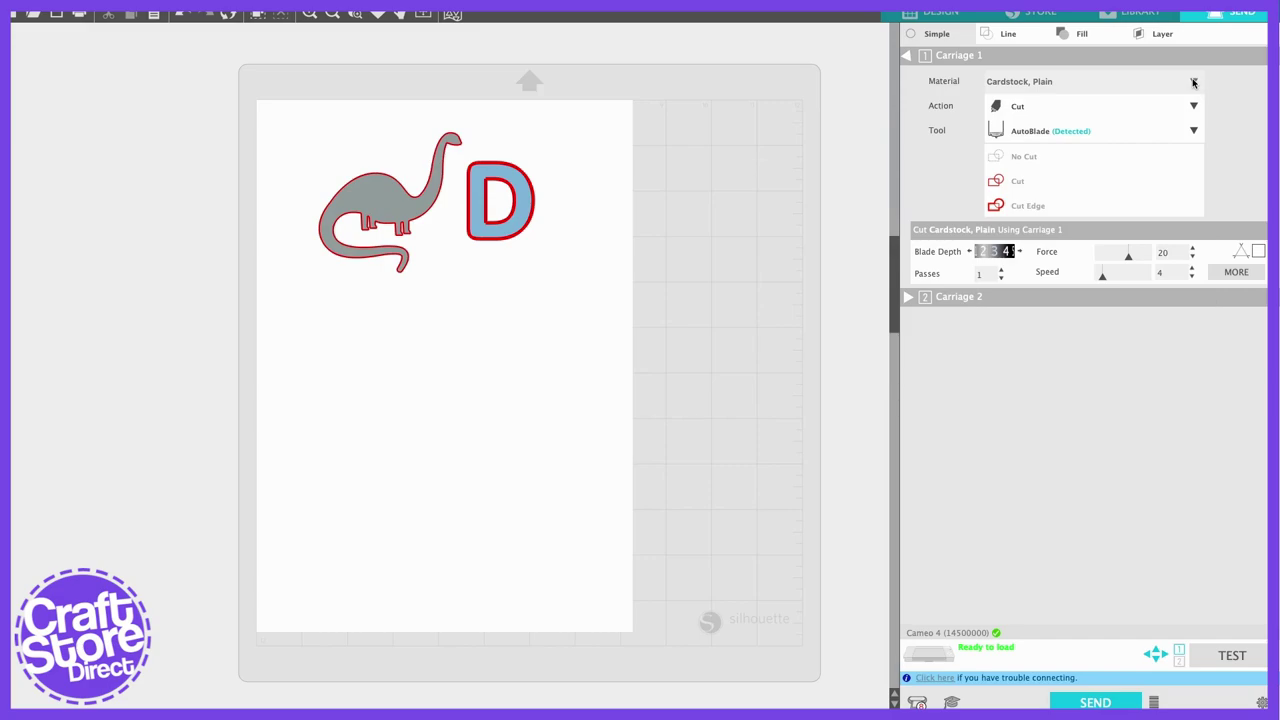
{"action": "left_click", "coordinate": [937, 15]}
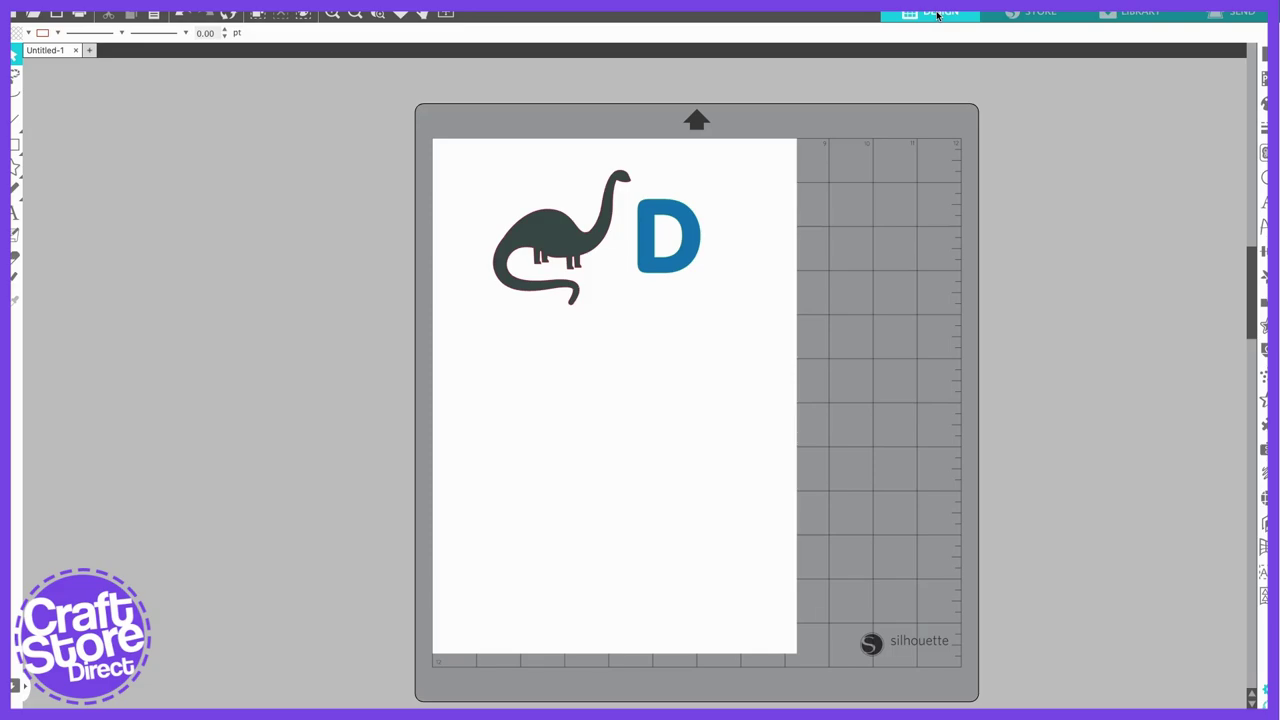
{"action": "left_click", "coordinate": [1228, 14]}
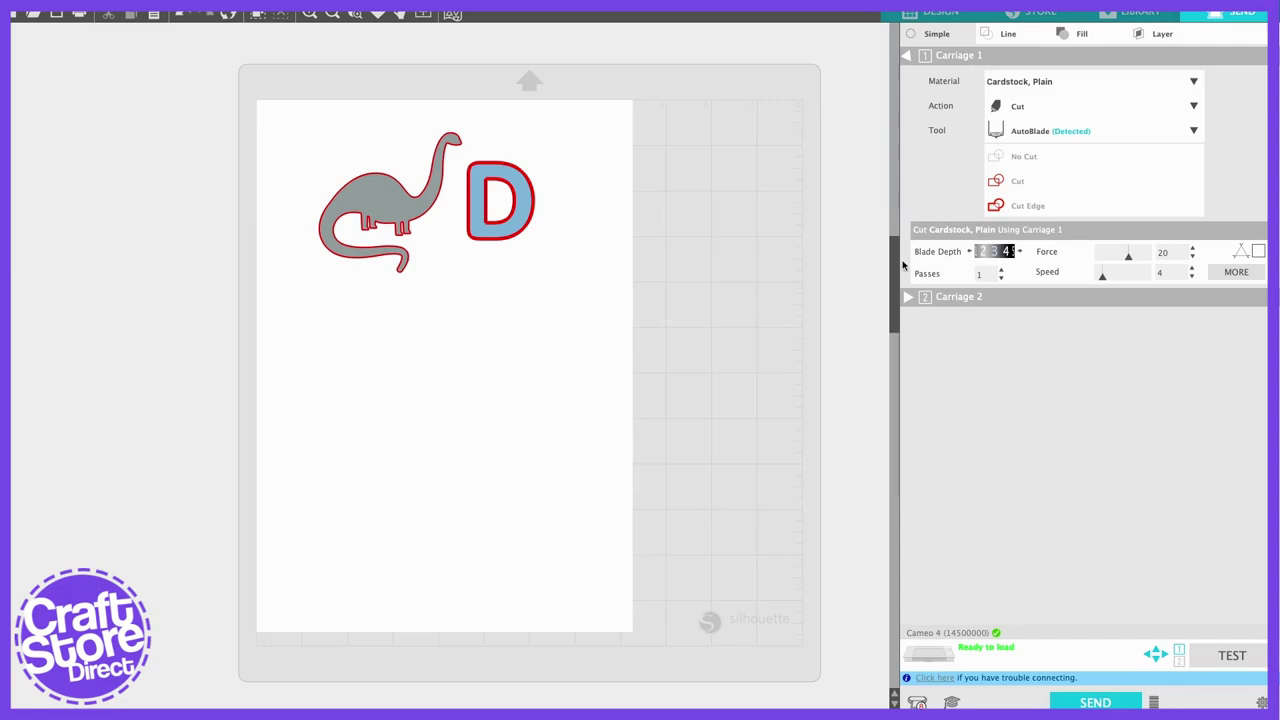
{"action": "left_click", "coordinate": [906, 298]}
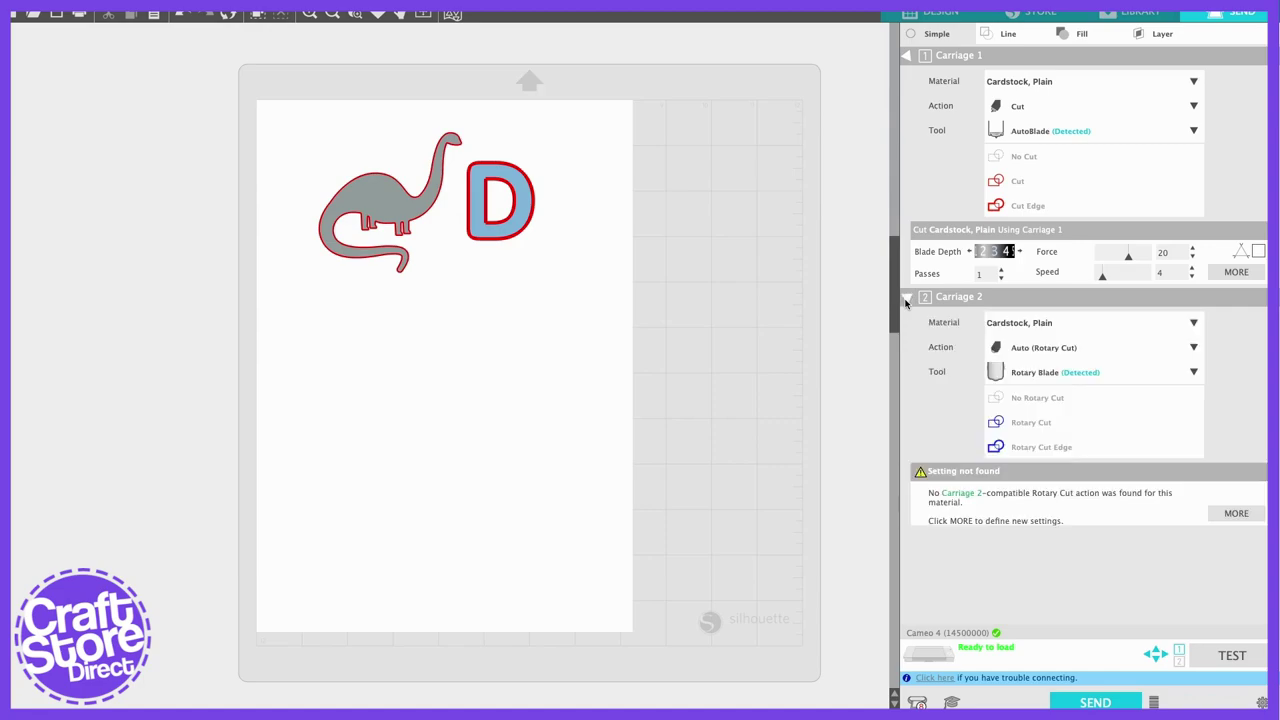
{"action": "left_click", "coordinate": [906, 298]}
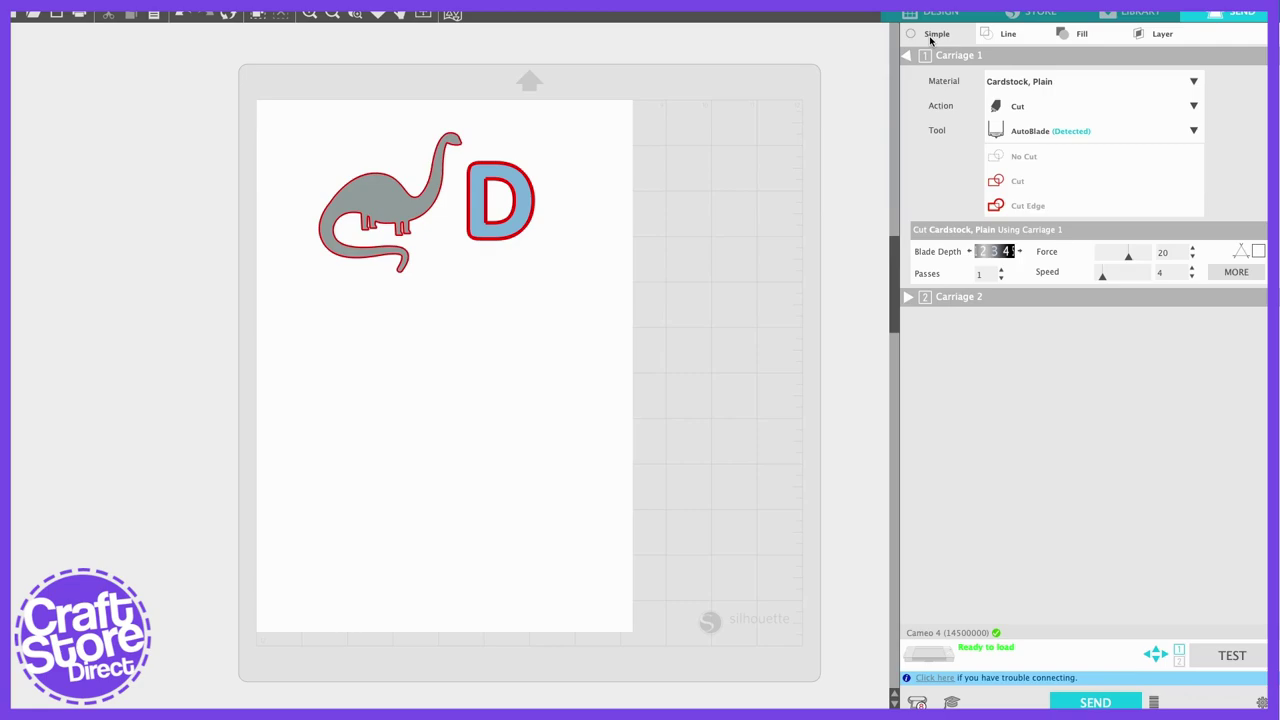
Step: Check the Carriage 2 settings, then show Carriage 1's full list of material types
{"action": "left_click", "coordinate": [907, 56]}
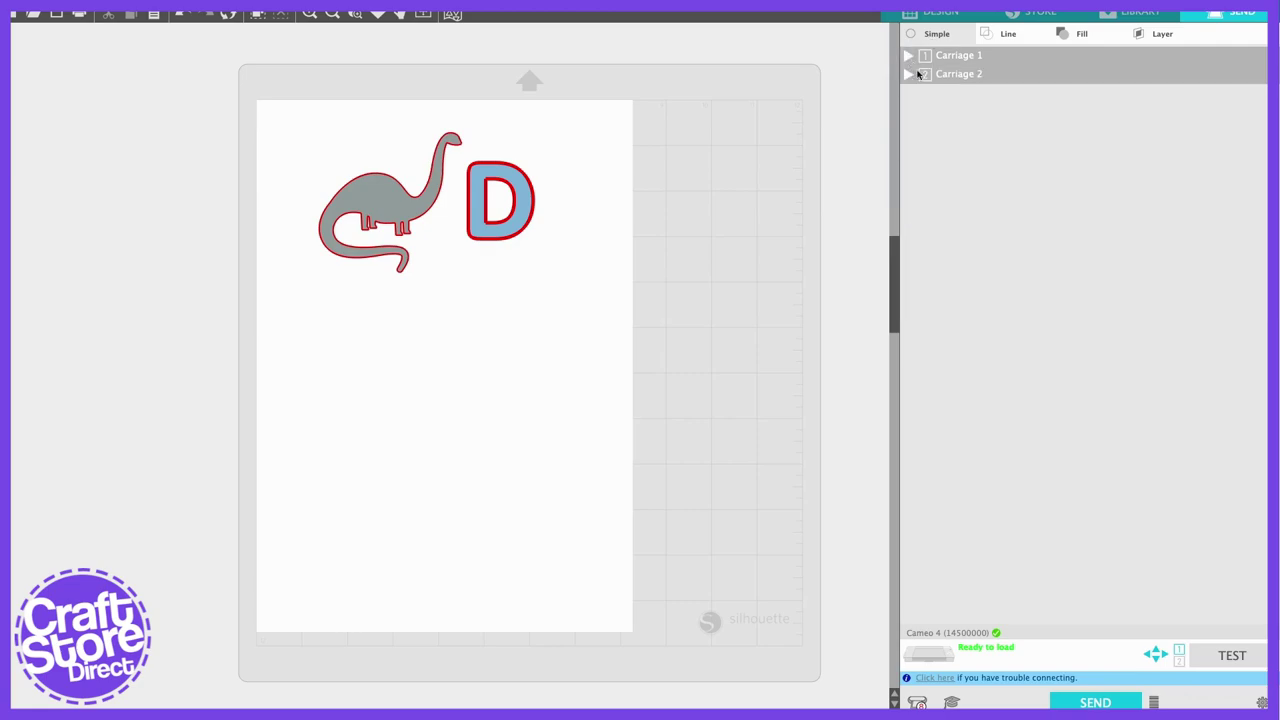
{"action": "left_click", "coordinate": [908, 74]}
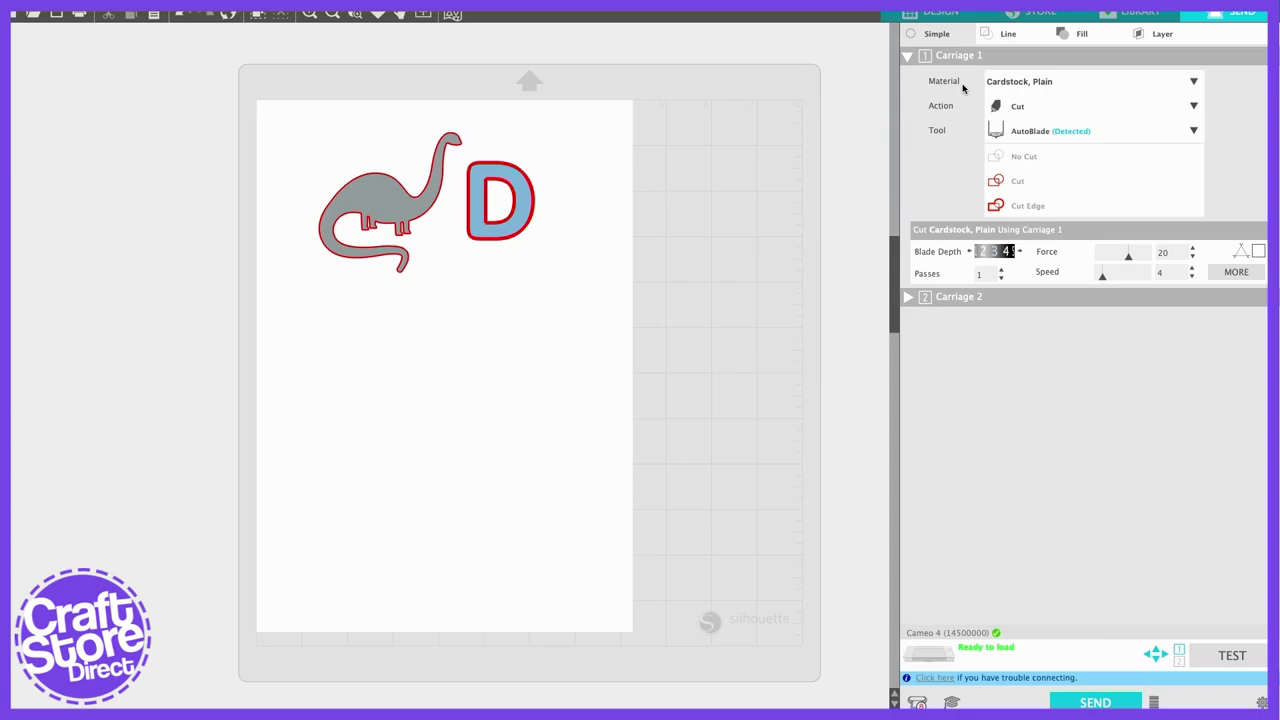
{"action": "left_click", "coordinate": [1194, 83]}
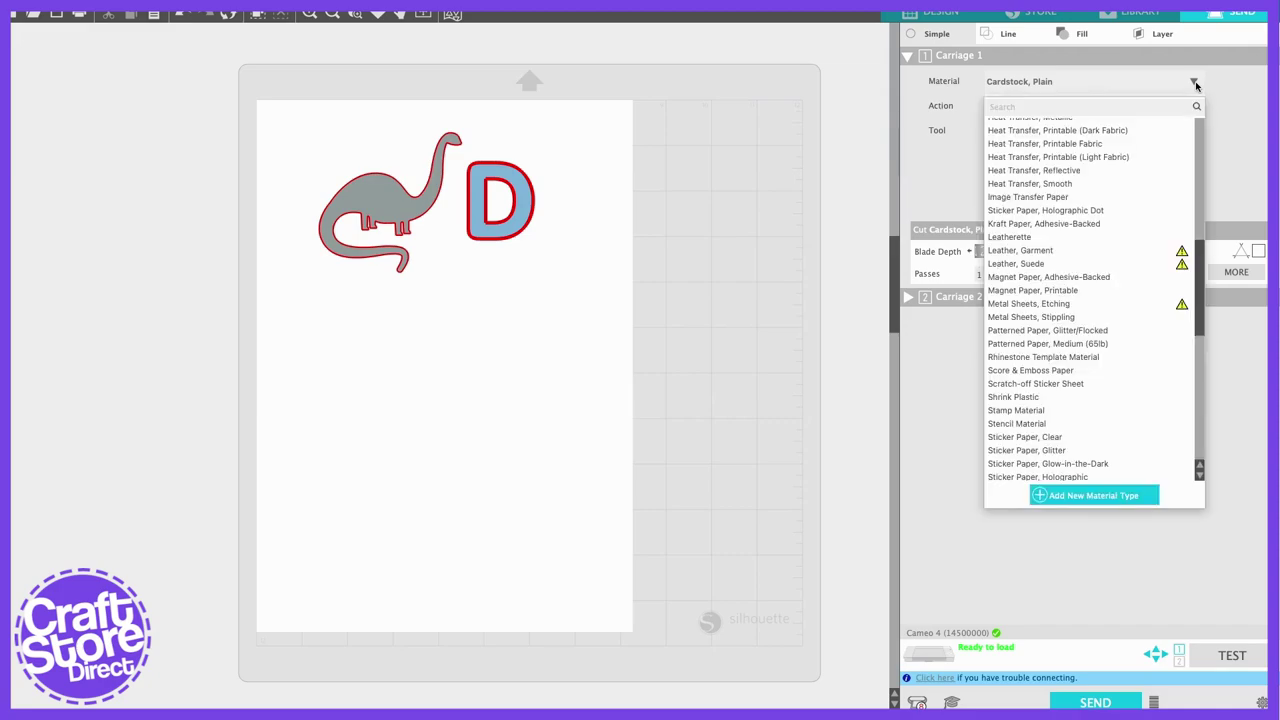
Step: Scroll the Material list to its User Defined entries, Bockingford Watercolour Card and Black HTV
{"action": "left_click_drag", "start_coordinate": [1197, 260], "coordinate": [1200, 117]}
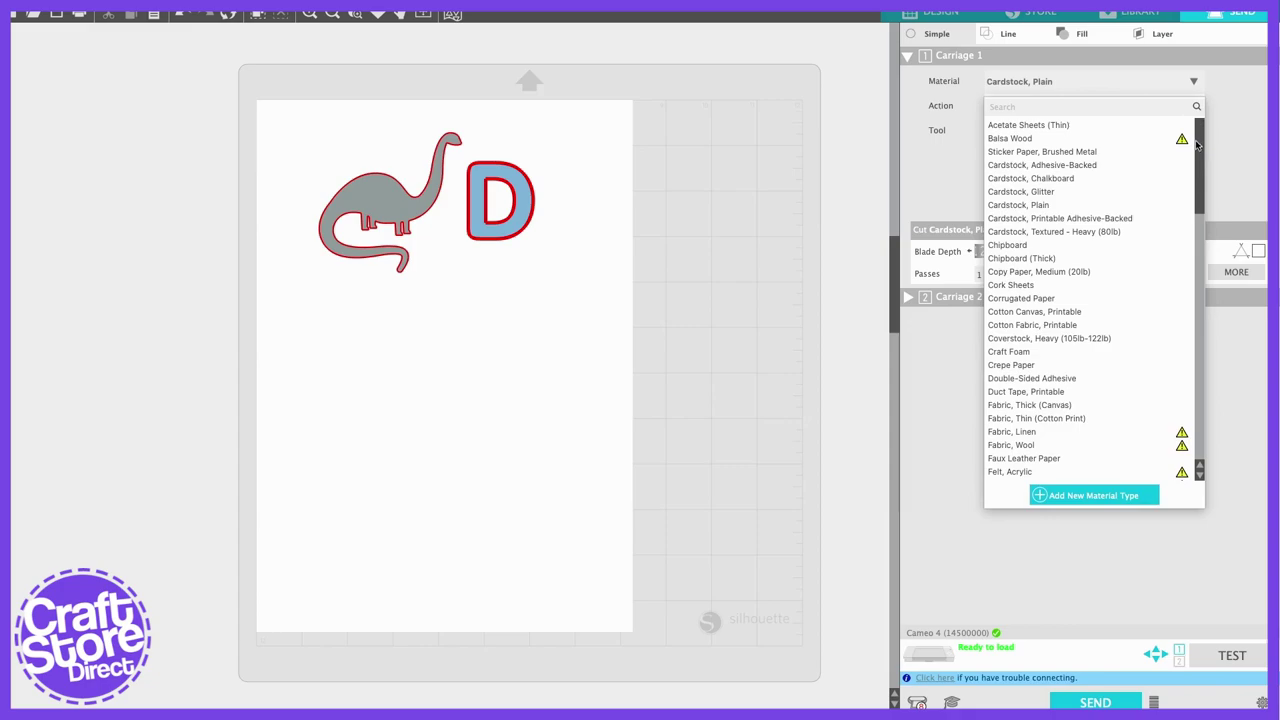
{"action": "left_click_drag", "start_coordinate": [1199, 145], "coordinate": [1200, 397]}
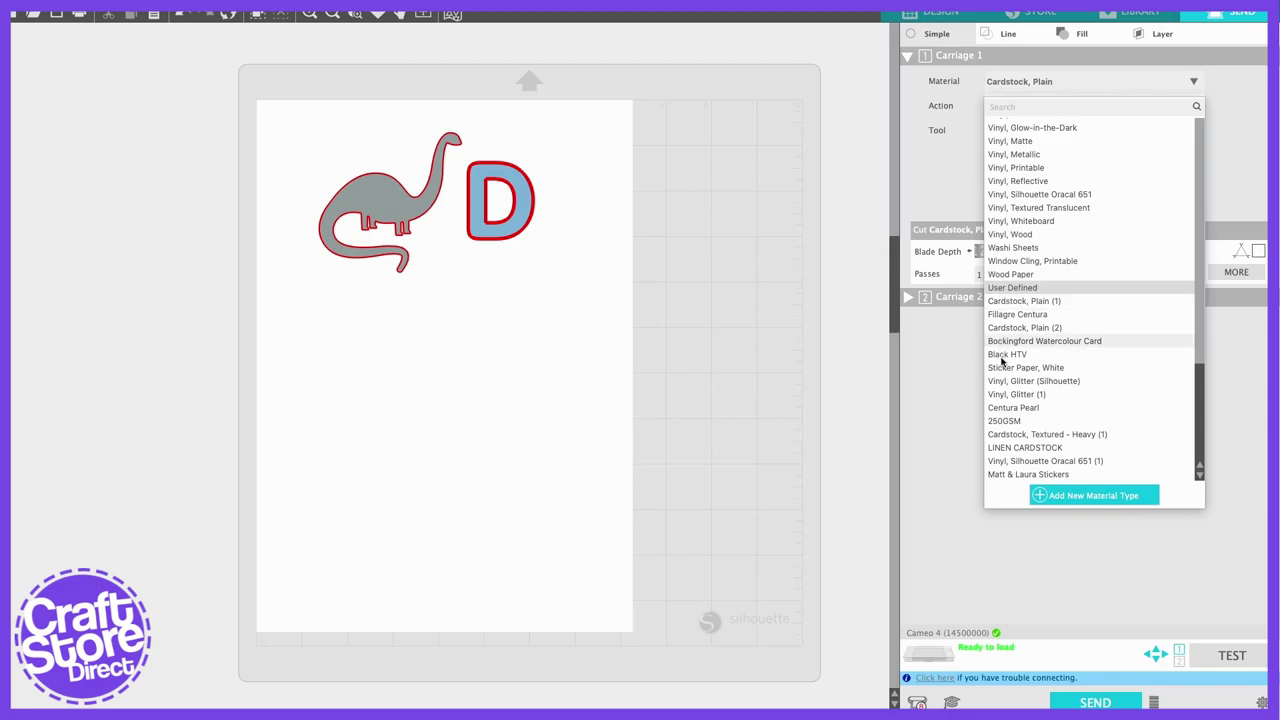
{"action": "scroll", "coordinate": [1080, 410], "scroll_direction": "up", "scroll_amount": 1}
Step: Scroll back to Carriage 1's edited Cardstock, Plain settings showing Force 19 and Speed 6
{"action": "scroll", "coordinate": [1200, 395], "scroll_direction": "down", "scroll_amount": 1}
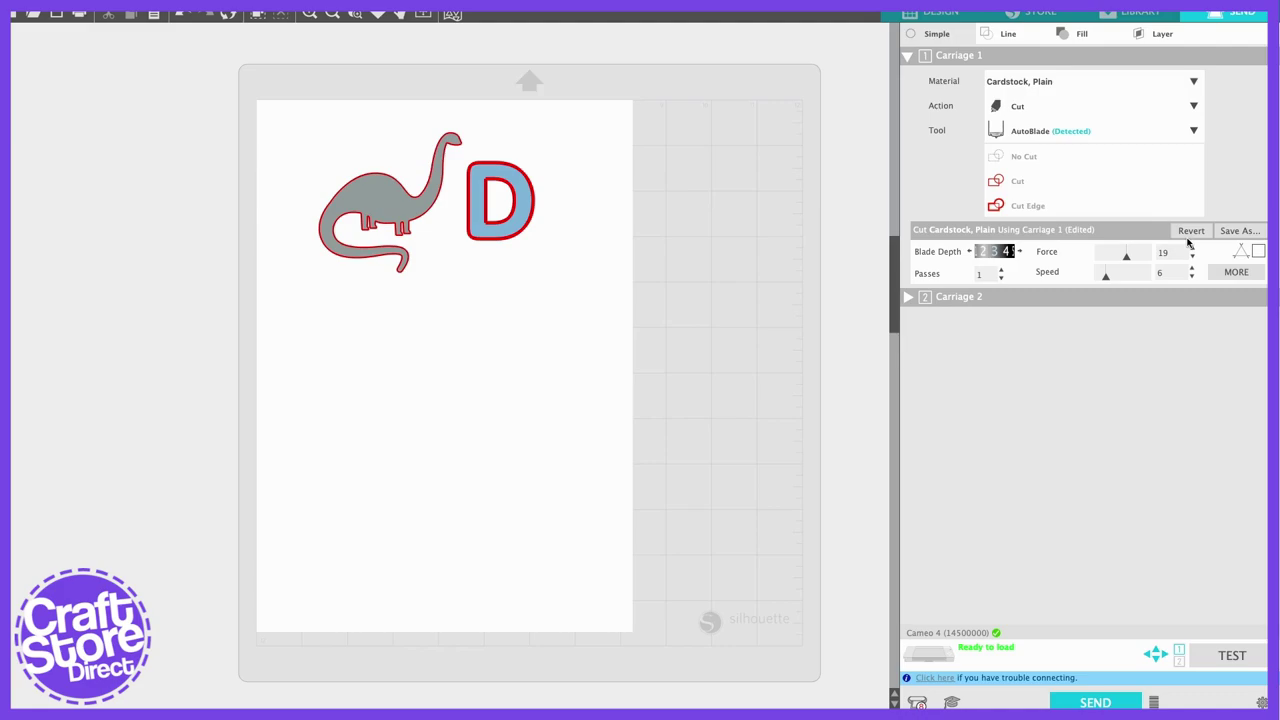
Step: Set Carriage 1's action to Auto (Cut) with the detected AutoBlade
{"action": "left_click", "coordinate": [1083, 109]}
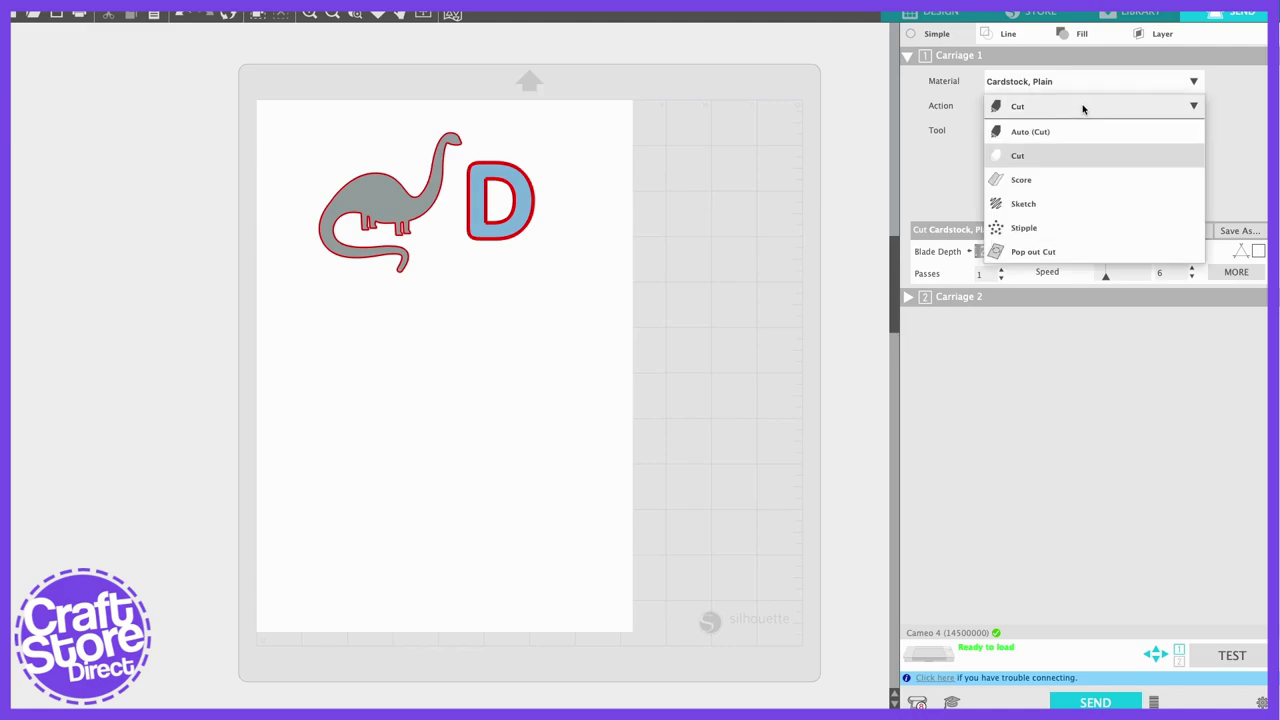
{"action": "left_click", "coordinate": [1062, 131]}
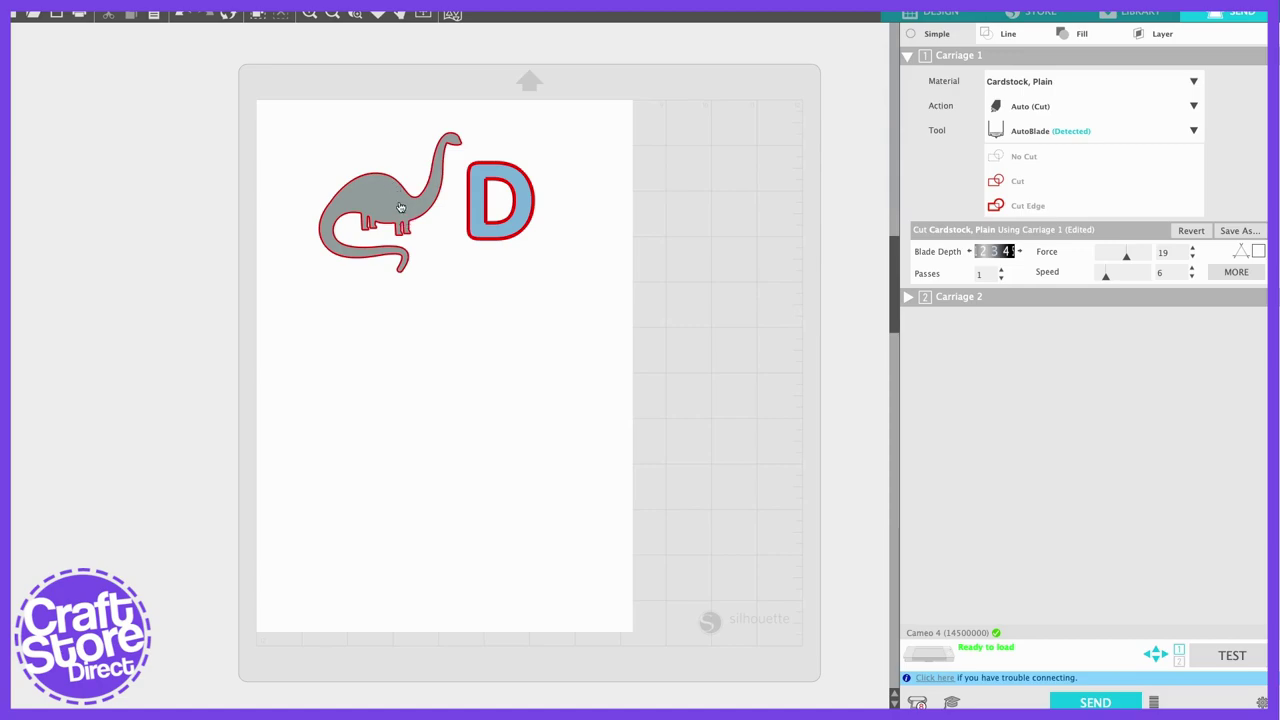
Step: Place the D on the dinosaur's neck and select both shapes together
{"action": "left_click_drag", "start_coordinate": [400, 207], "coordinate": [403, 271]}
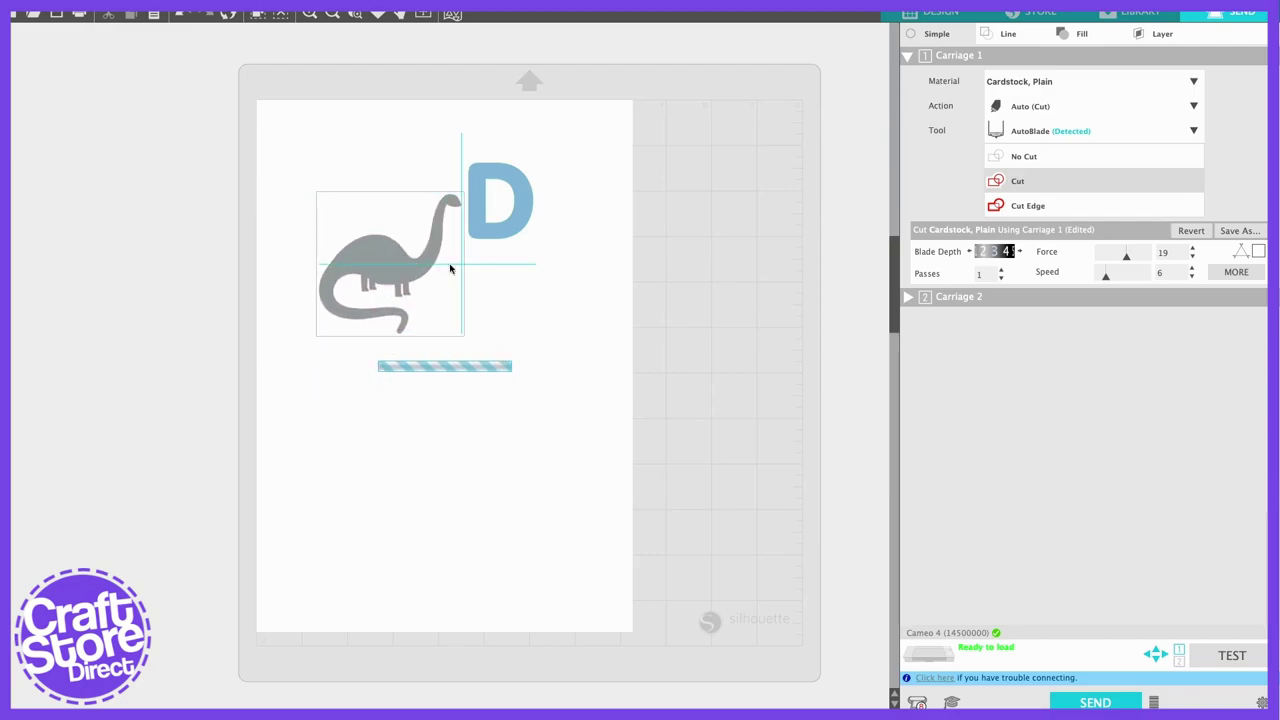
{"action": "left_click_drag", "start_coordinate": [509, 234], "coordinate": [465, 336]}
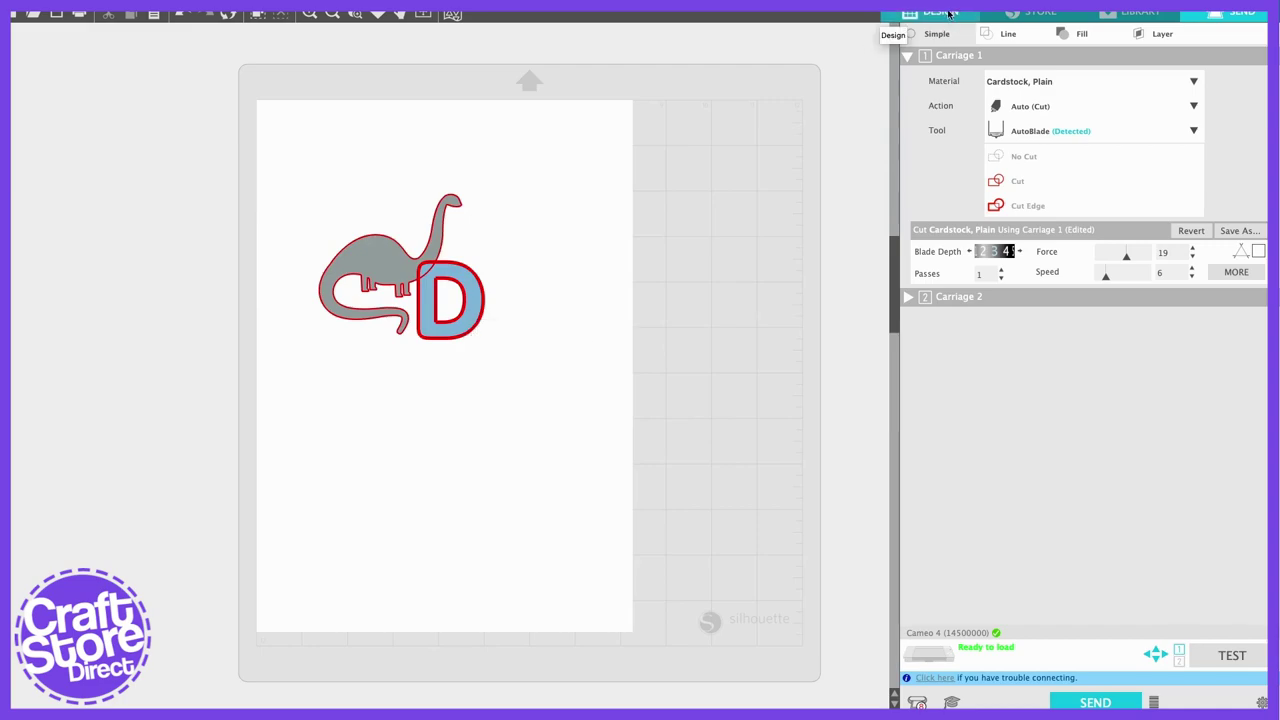
{"action": "left_click_drag", "start_coordinate": [286, 167], "coordinate": [516, 375]}
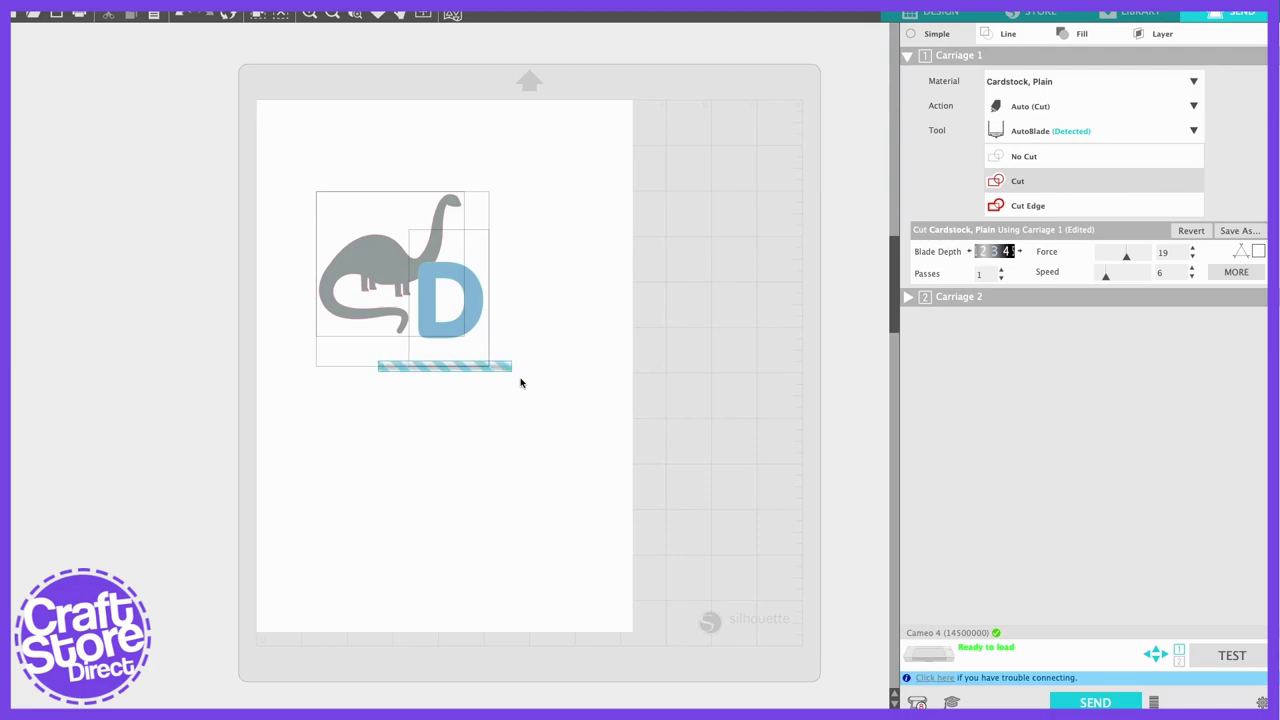
{"action": "left_click_drag", "start_coordinate": [520, 382], "coordinate": [520, 382]}
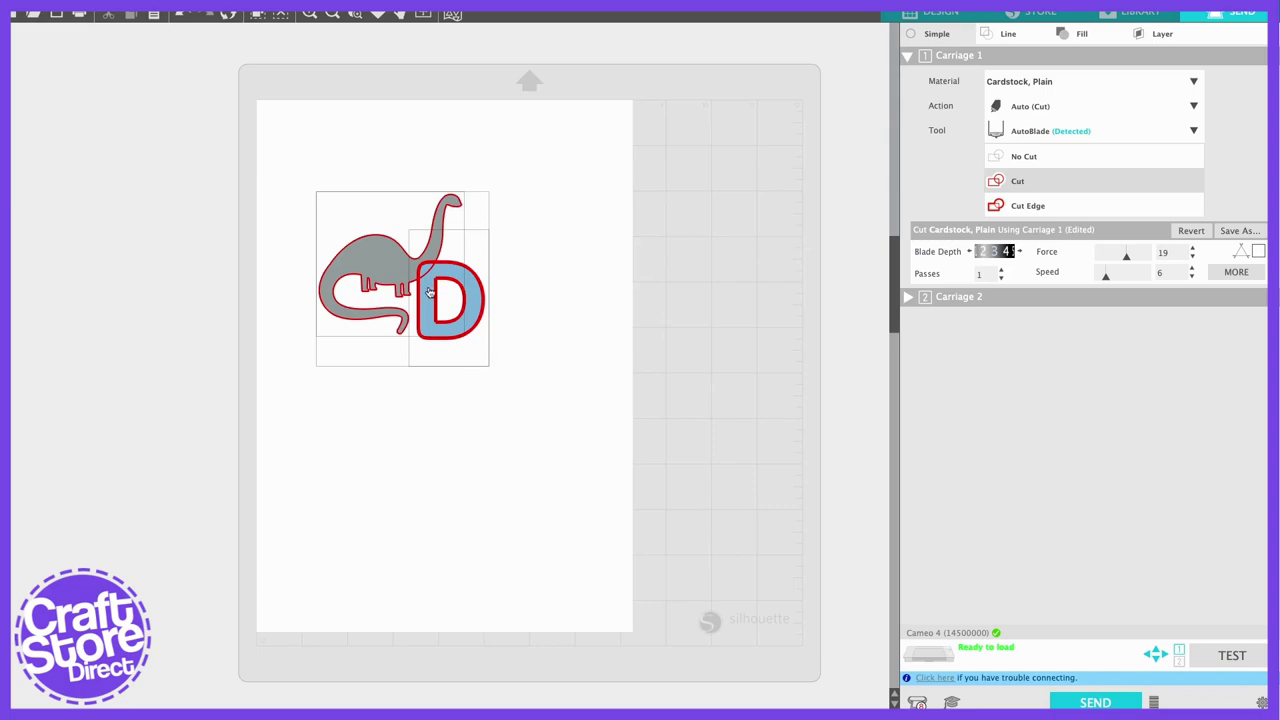
Step: Drag the dinosaur and D group across the mat to the page's upper right
{"action": "left_click_drag", "start_coordinate": [428, 291], "coordinate": [540, 523]}
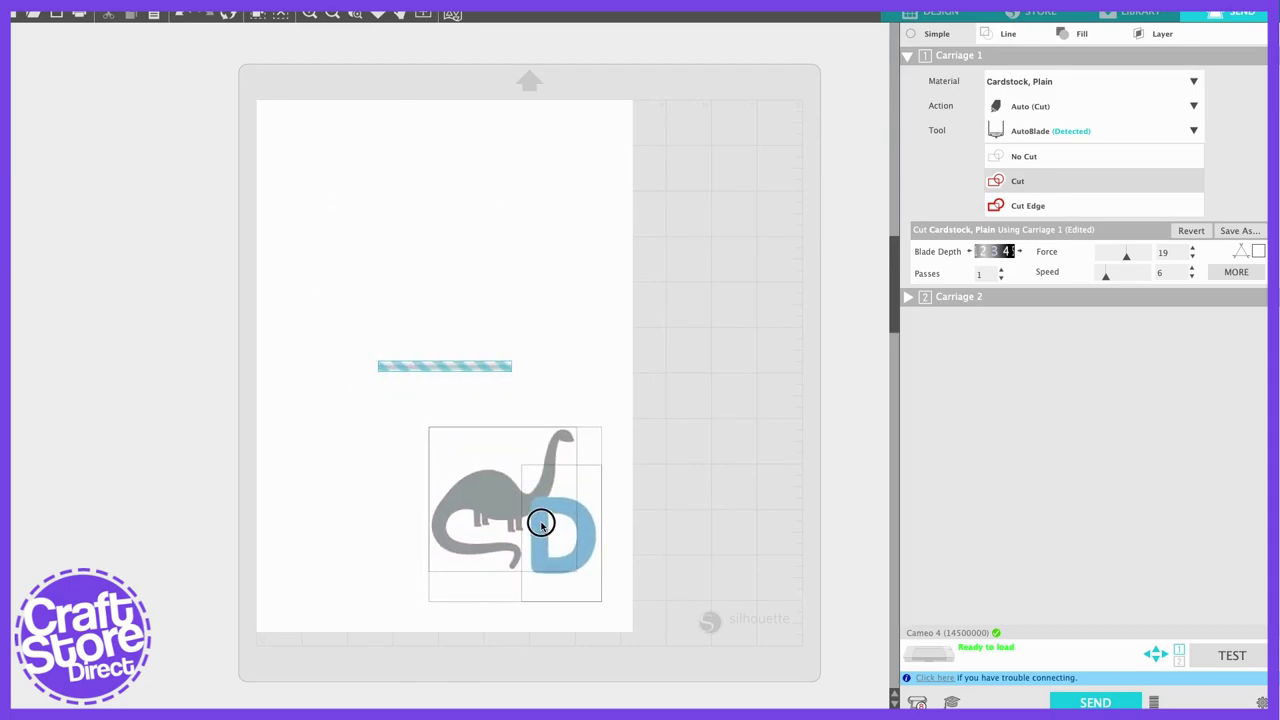
{"action": "left_click_drag", "start_coordinate": [540, 523], "coordinate": [608, 229]}
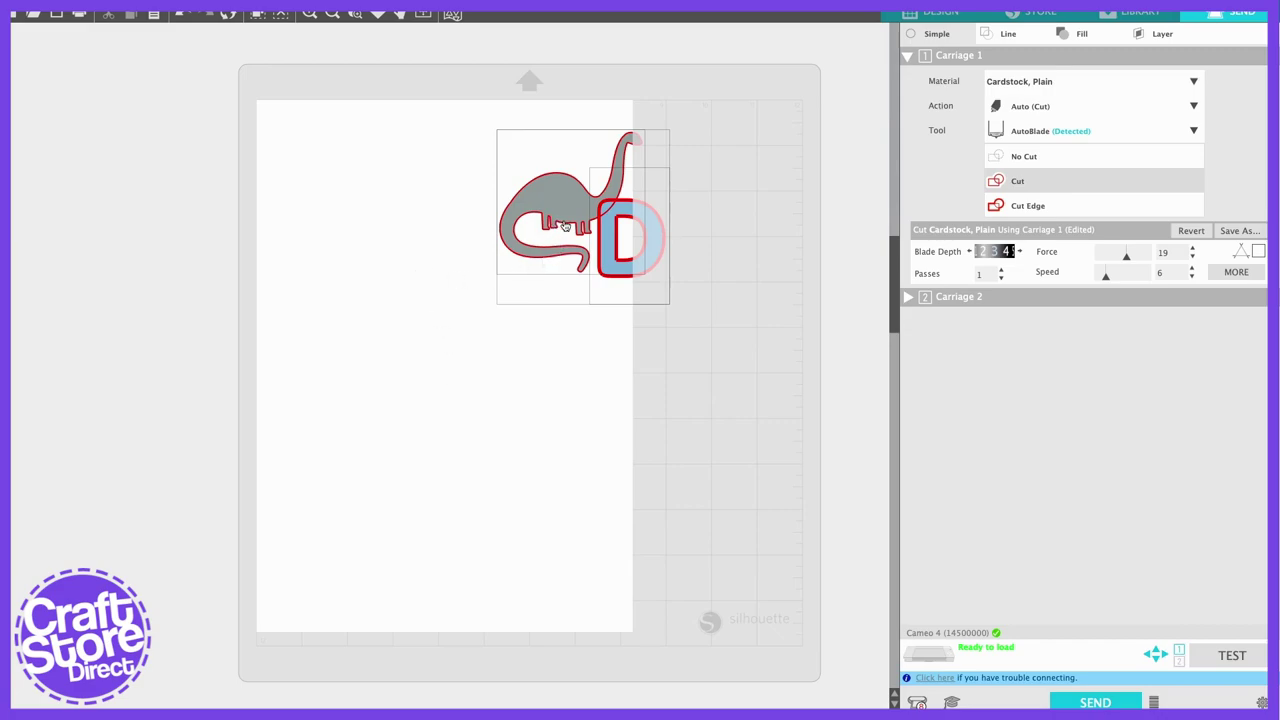
{"action": "left_click_drag", "start_coordinate": [565, 226], "coordinate": [423, 260]}
Step: Marquee-select the dinosaur and D in the page's upper-left area, then deselect them
{"action": "left_click", "coordinate": [458, 404]}
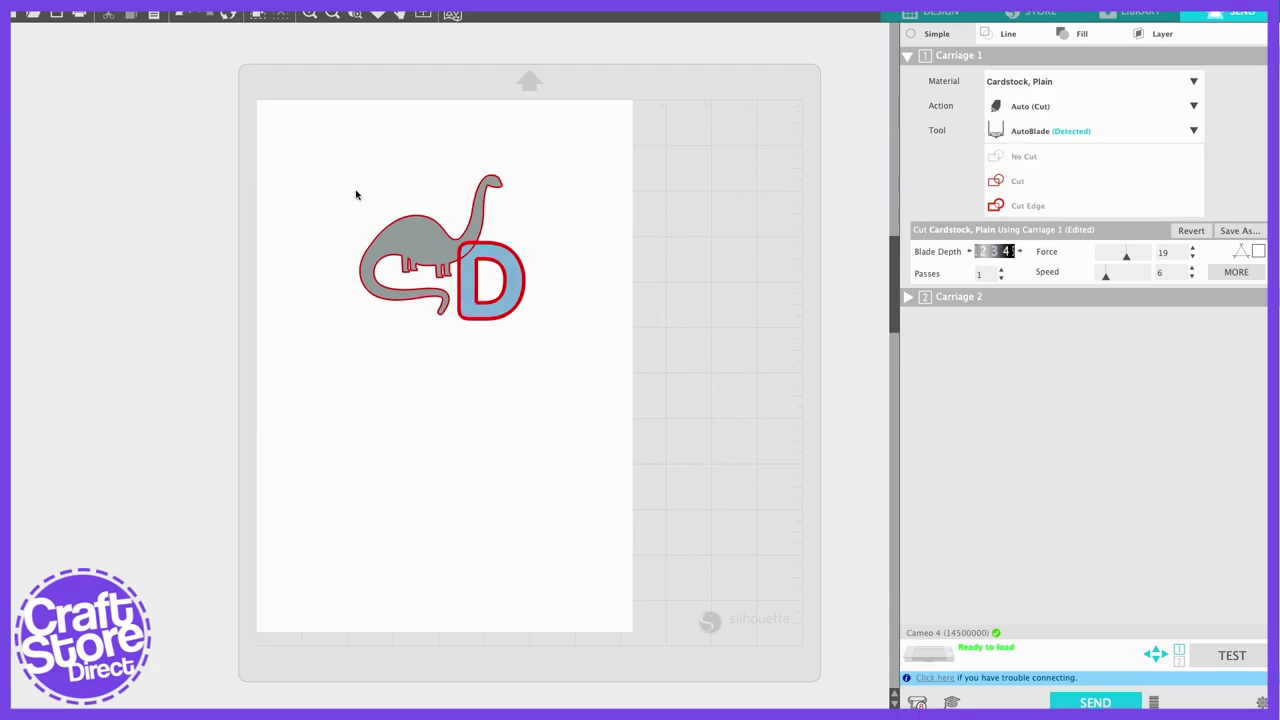
{"action": "left_click_drag", "start_coordinate": [333, 169], "coordinate": [540, 325]}
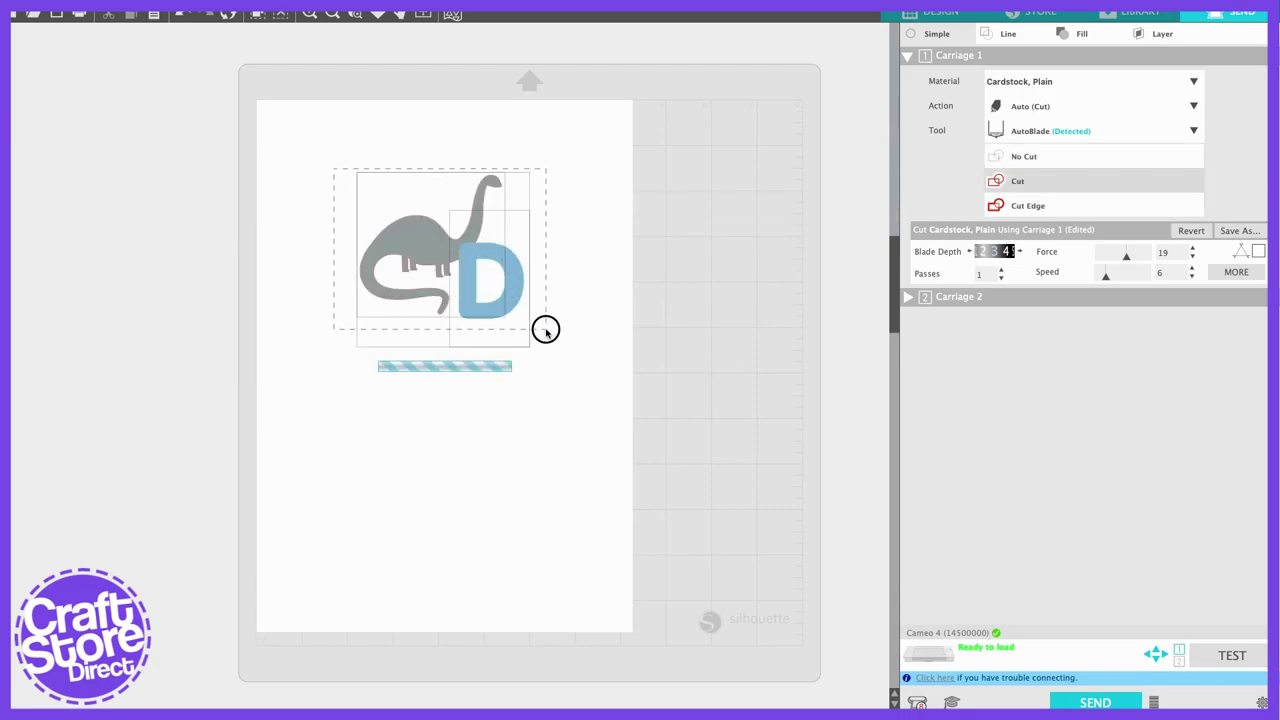
{"action": "left_click", "coordinate": [540, 327]}
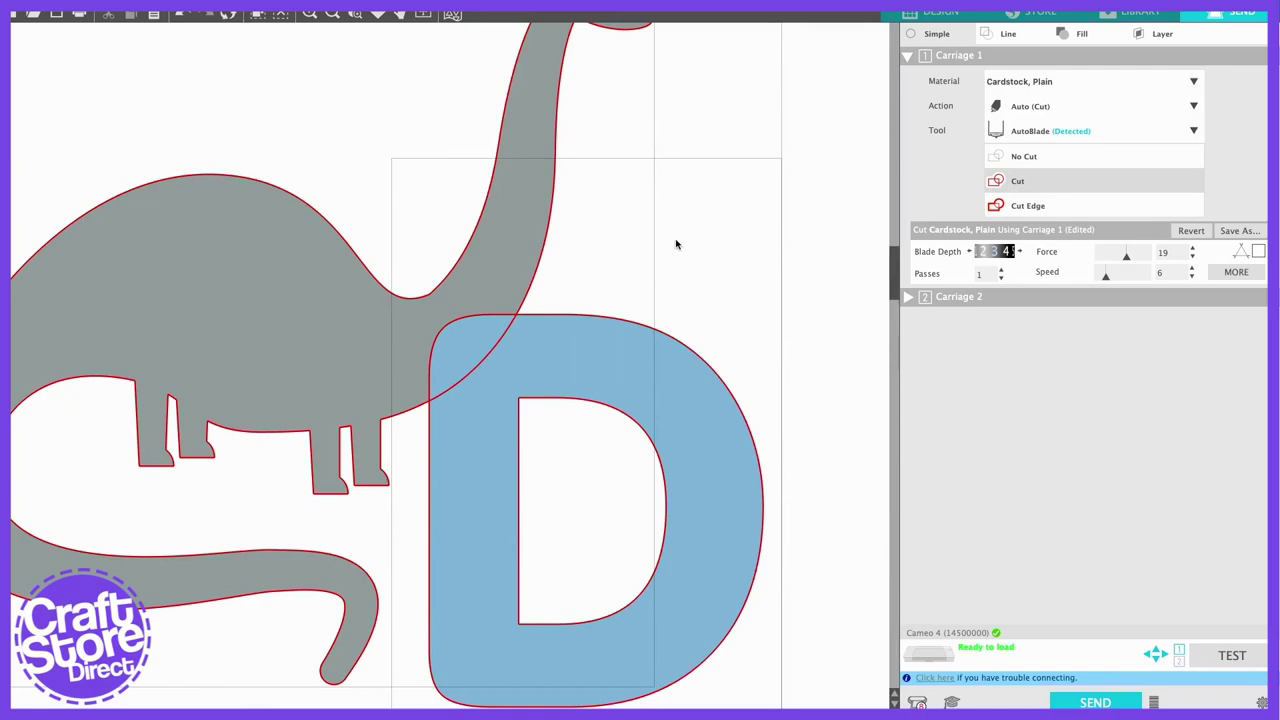
{"action": "left_click", "coordinate": [423, 14]}
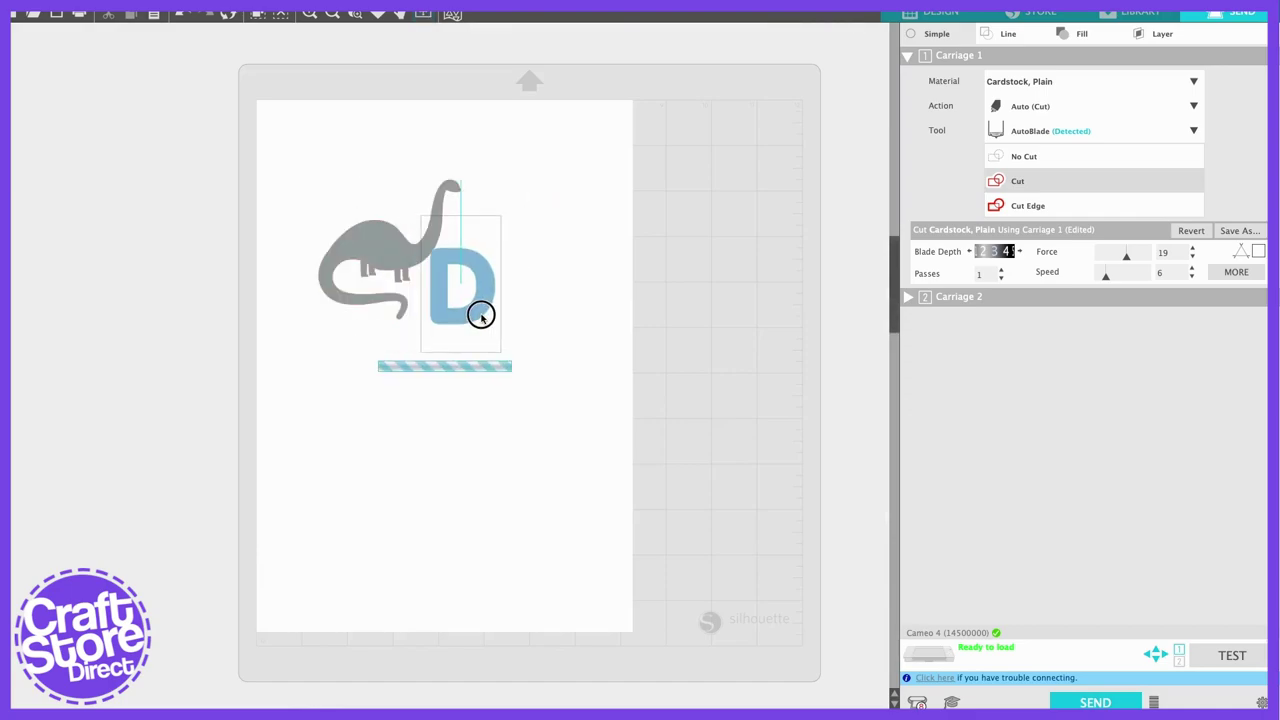
{"action": "left_click_drag", "start_coordinate": [481, 315], "coordinate": [512, 311]}
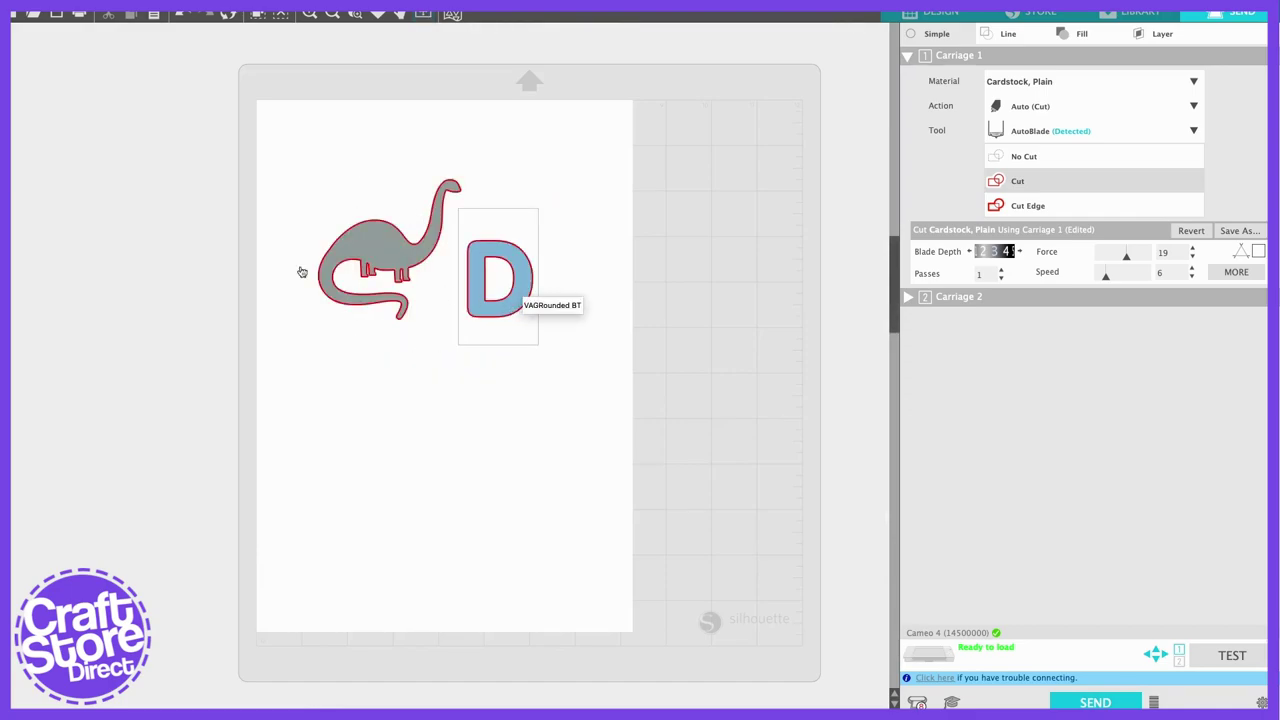
Step: Undo the D's move, set the dinosaur and D to Cut Edge, and zoom in
{"action": "left_click", "coordinate": [185, 18]}
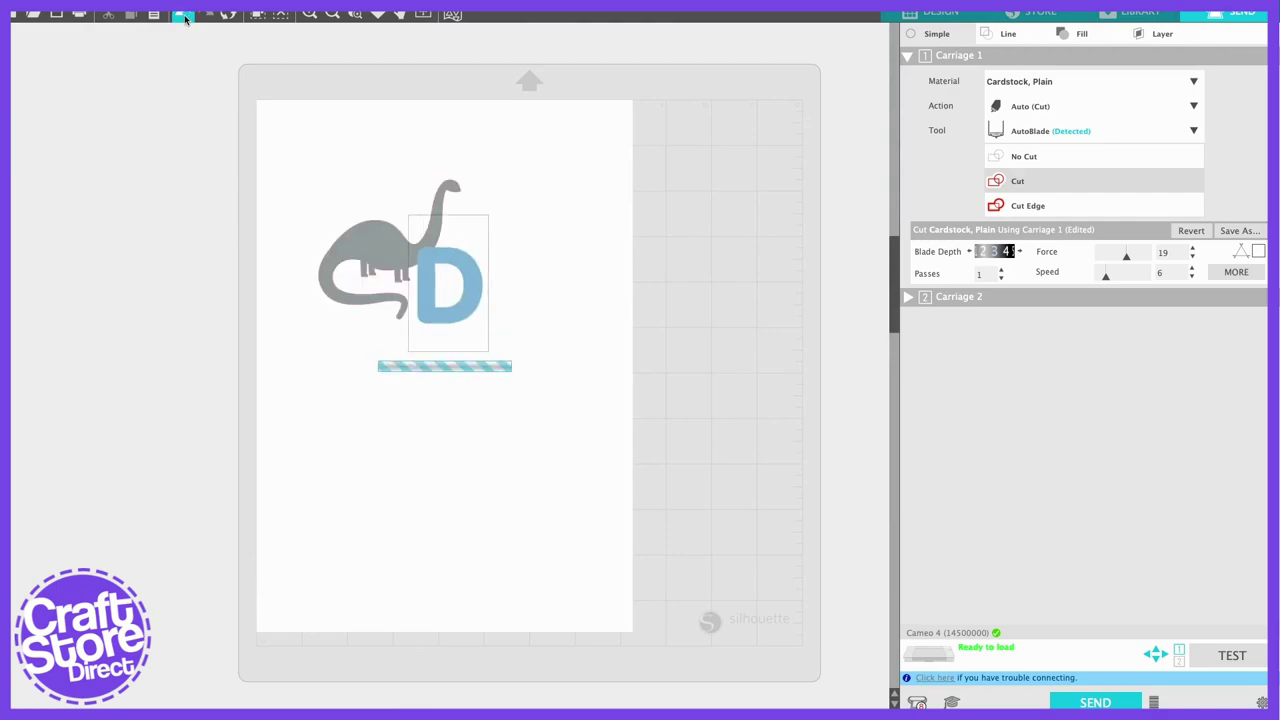
{"action": "left_click_drag", "start_coordinate": [290, 160], "coordinate": [516, 356]}
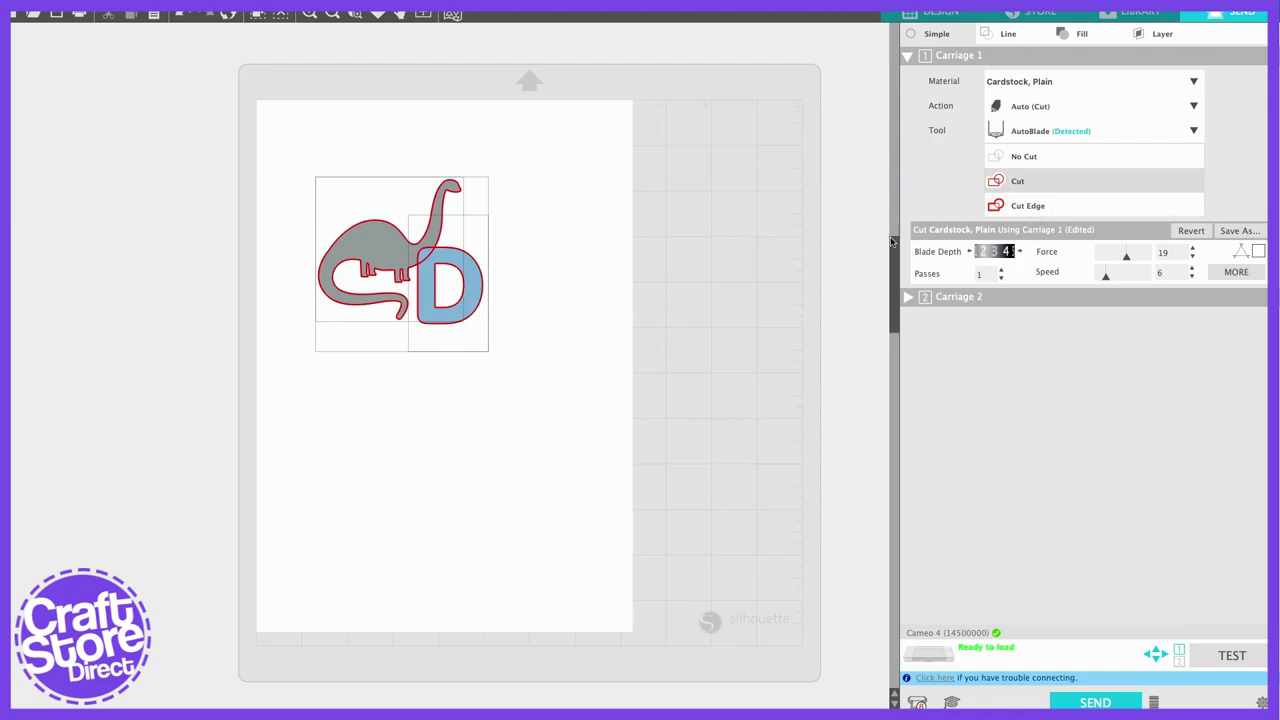
{"action": "left_click", "coordinate": [1028, 206]}
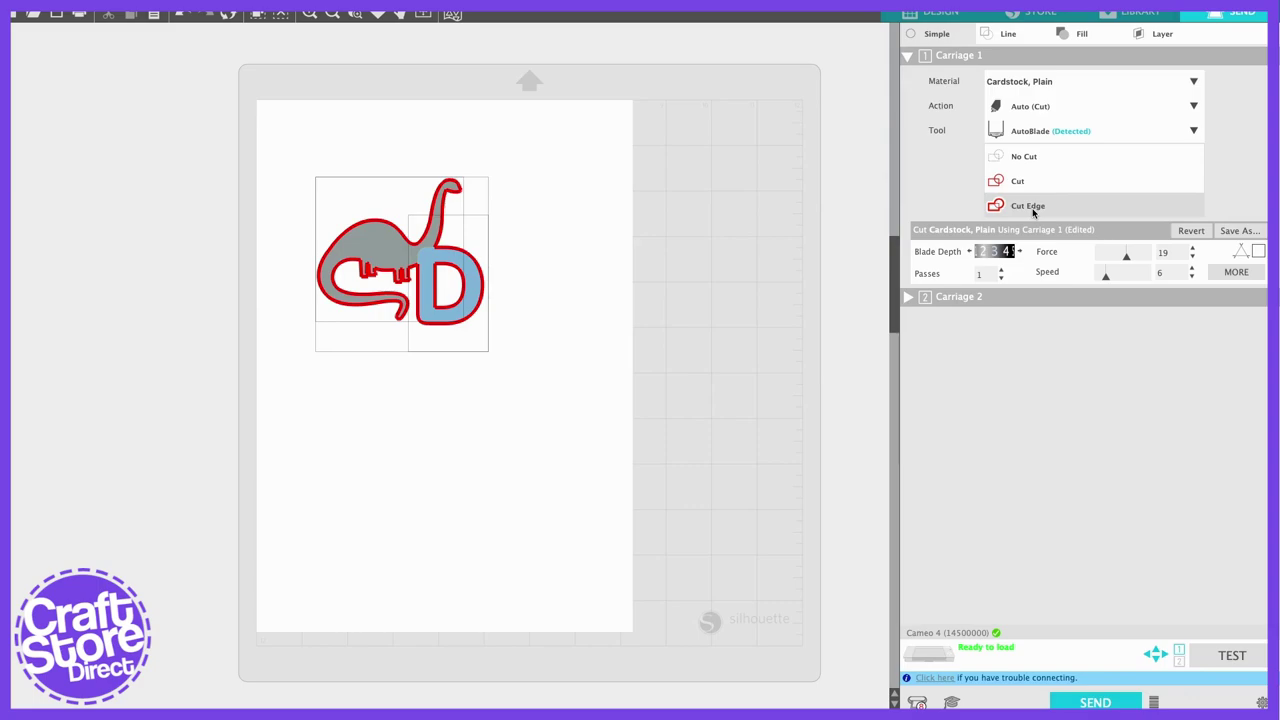
{"action": "left_click", "coordinate": [356, 16]}
{"action": "left_click", "coordinate": [437, 260]}
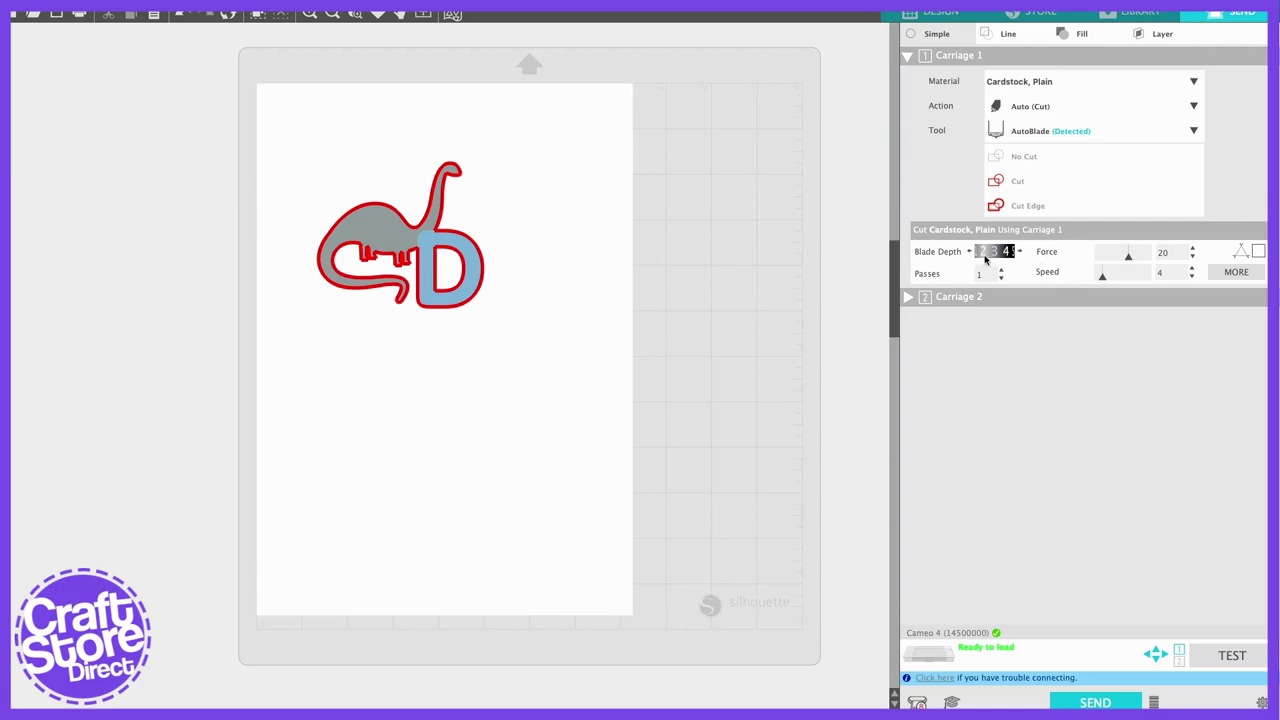
Step: Keep blade depth at 4 and drag the Force and Speed sliders to 18 and 8
{"action": "mouse_move", "coordinate": [995, 257]}
{"action": "left_mouse_down"}
{"action": "mouse_move", "coordinate": [1023, 257]}
{"action": "mouse_move", "coordinate": [973, 257]}
{"action": "mouse_move", "coordinate": [987, 257]}
{"action": "left_mouse_up"}
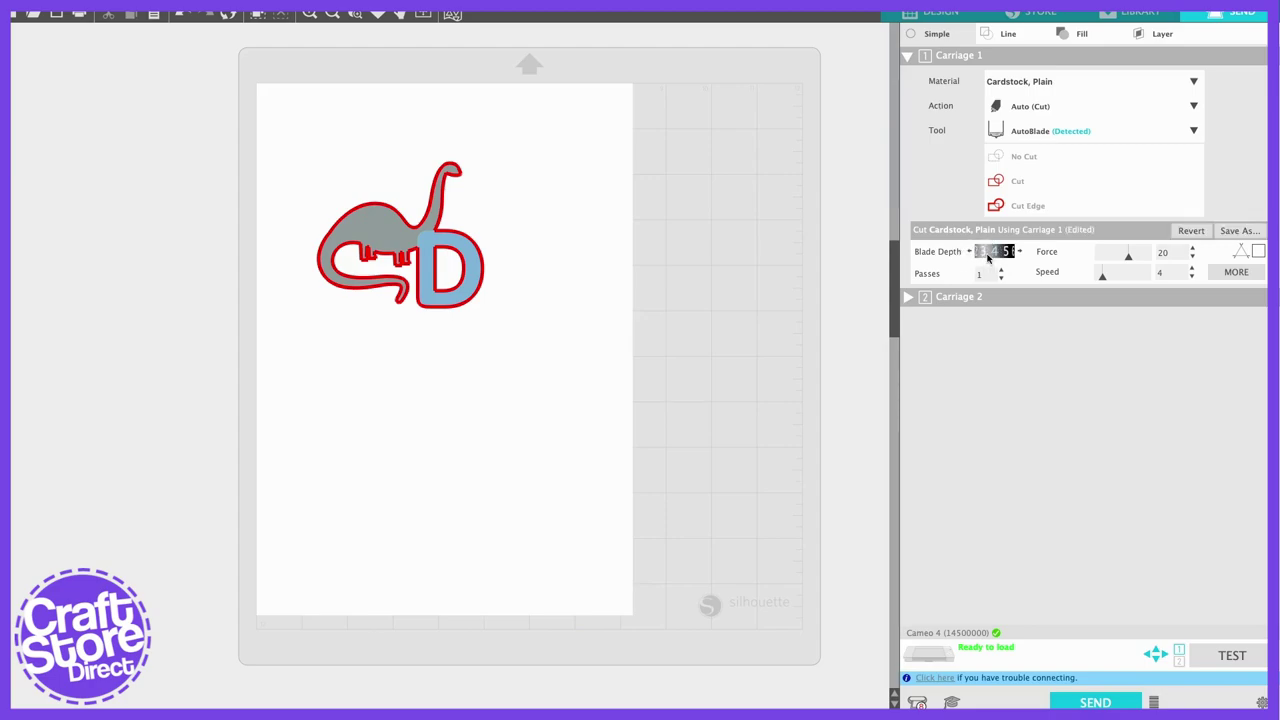
{"action": "left_click_drag", "start_coordinate": [987, 258], "coordinate": [1004, 256]}
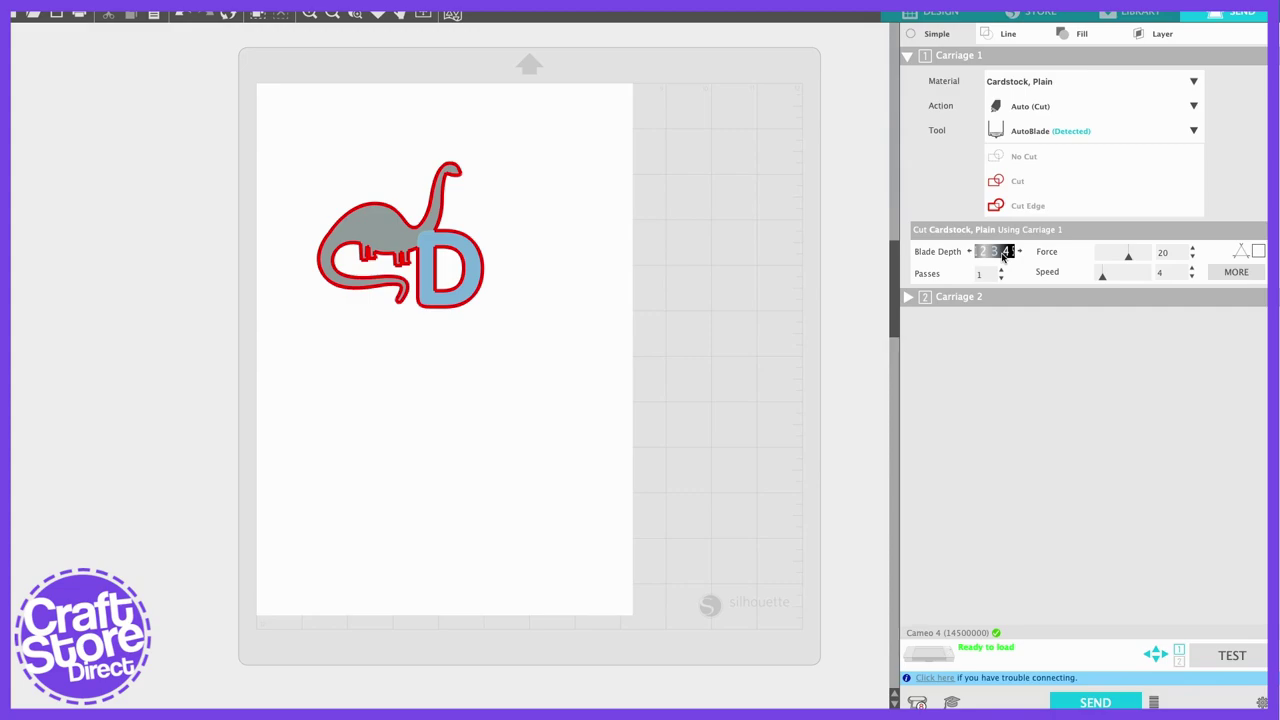
{"action": "left_click", "coordinate": [1128, 258]}
{"action": "left_click_drag", "start_coordinate": [1128, 258], "coordinate": [1107, 279]}
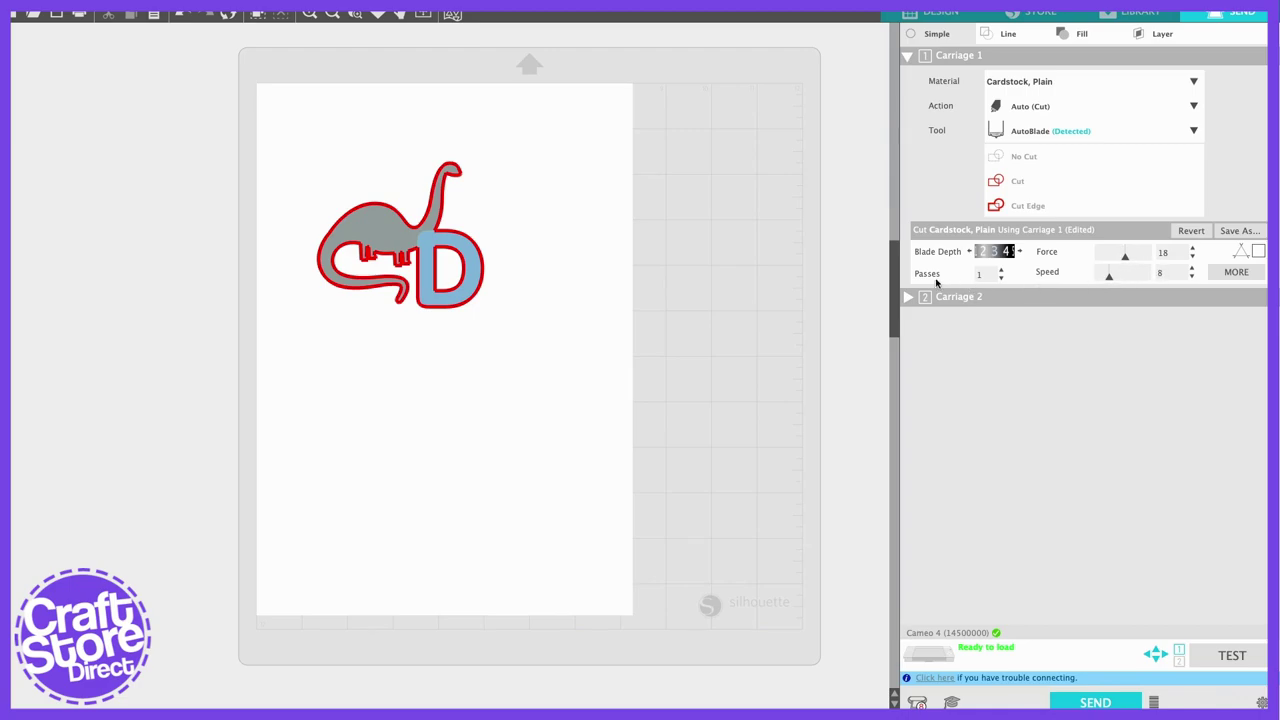
Step: Set Passes to 2 and save the edited cardstock settings as a new material
{"action": "left_click", "coordinate": [1002, 271]}
{"action": "left_click", "coordinate": [1001, 270]}
{"action": "left_click", "coordinate": [1002, 272]}
{"action": "left_click", "coordinate": [1001, 277]}
{"action": "left_click", "coordinate": [1001, 277]}
{"action": "left_click", "coordinate": [1001, 277]}
{"action": "left_click", "coordinate": [1239, 231]}
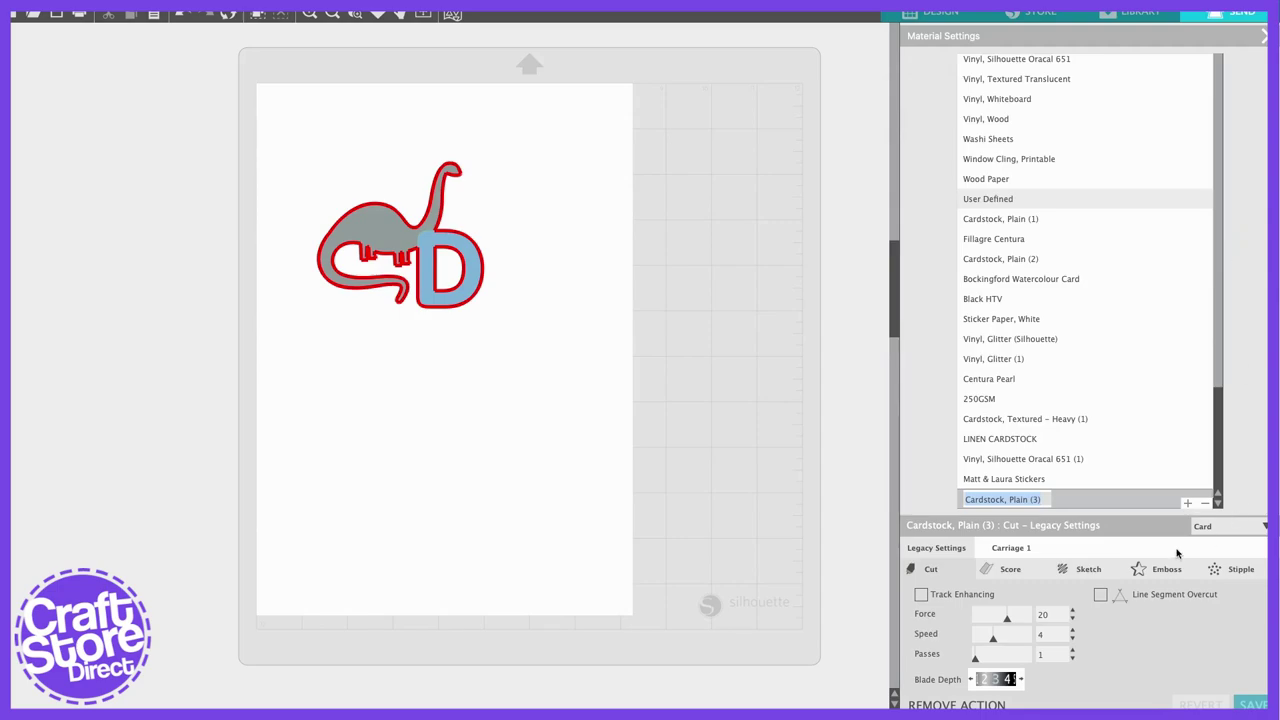
Step: Name the custom material 'ABC Card', then revert Carriage 1 to force 20, speed 4, 1 pass
{"action": "type", "text": "ABC Card"}
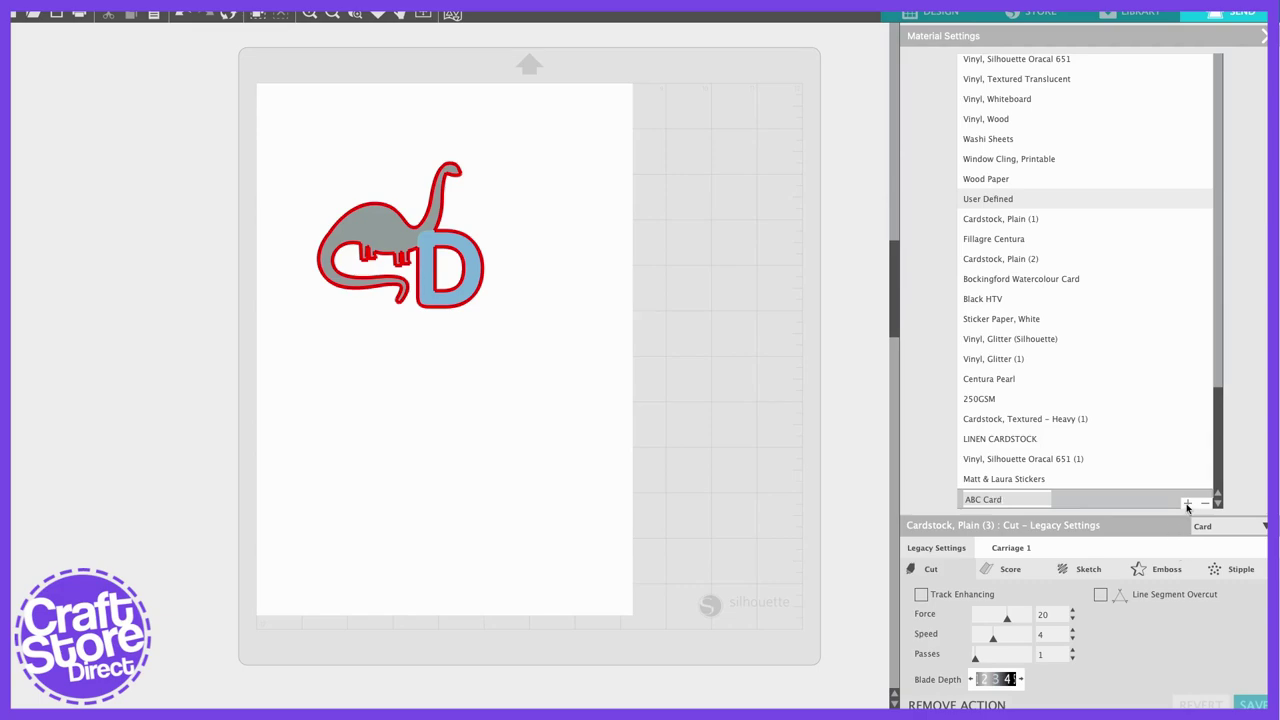
{"action": "left_click", "coordinate": [1187, 505]}
{"action": "left_click", "coordinate": [1187, 505]}
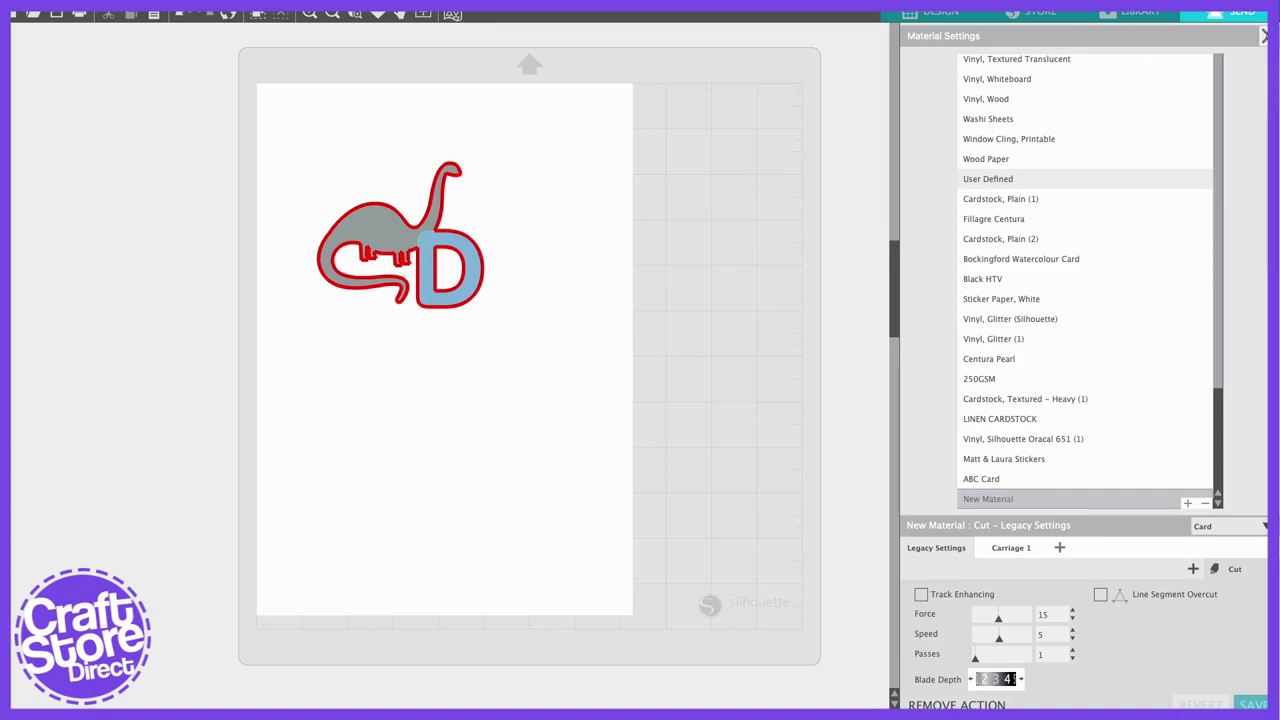
{"action": "left_click", "coordinate": [1263, 36]}
{"action": "left_click", "coordinate": [1183, 231]}
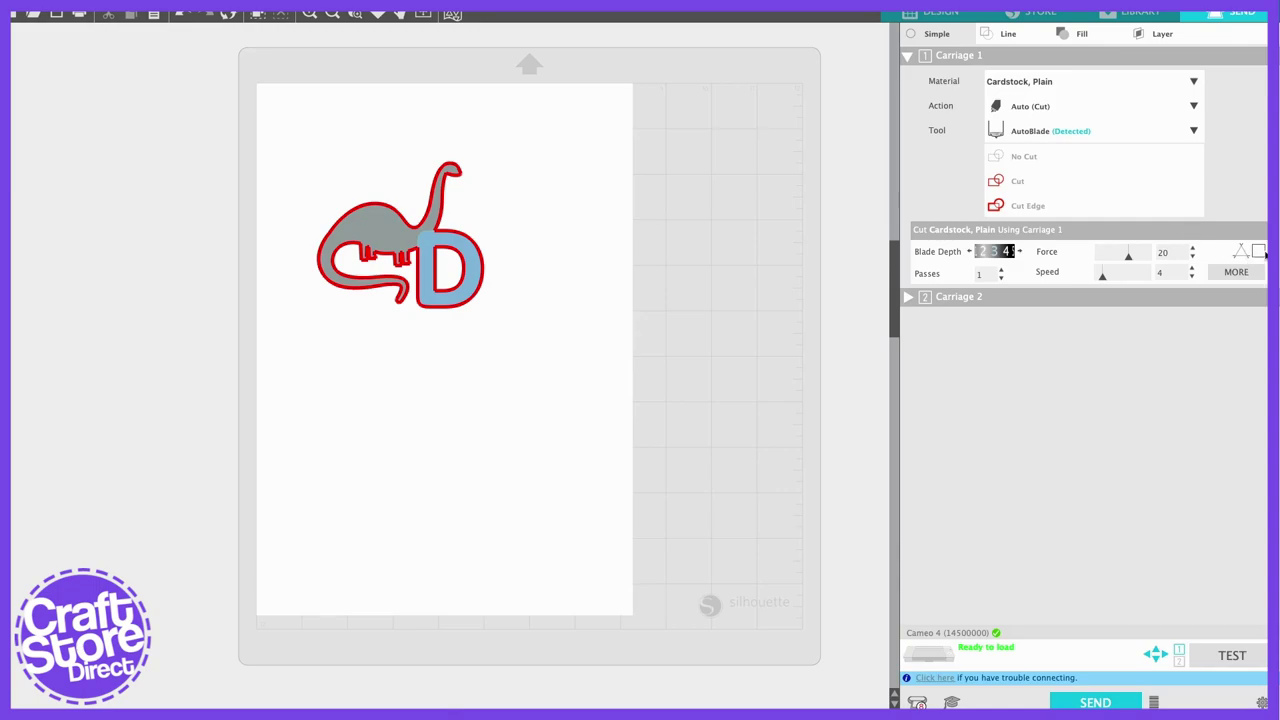
{"action": "left_click", "coordinate": [1259, 252]}
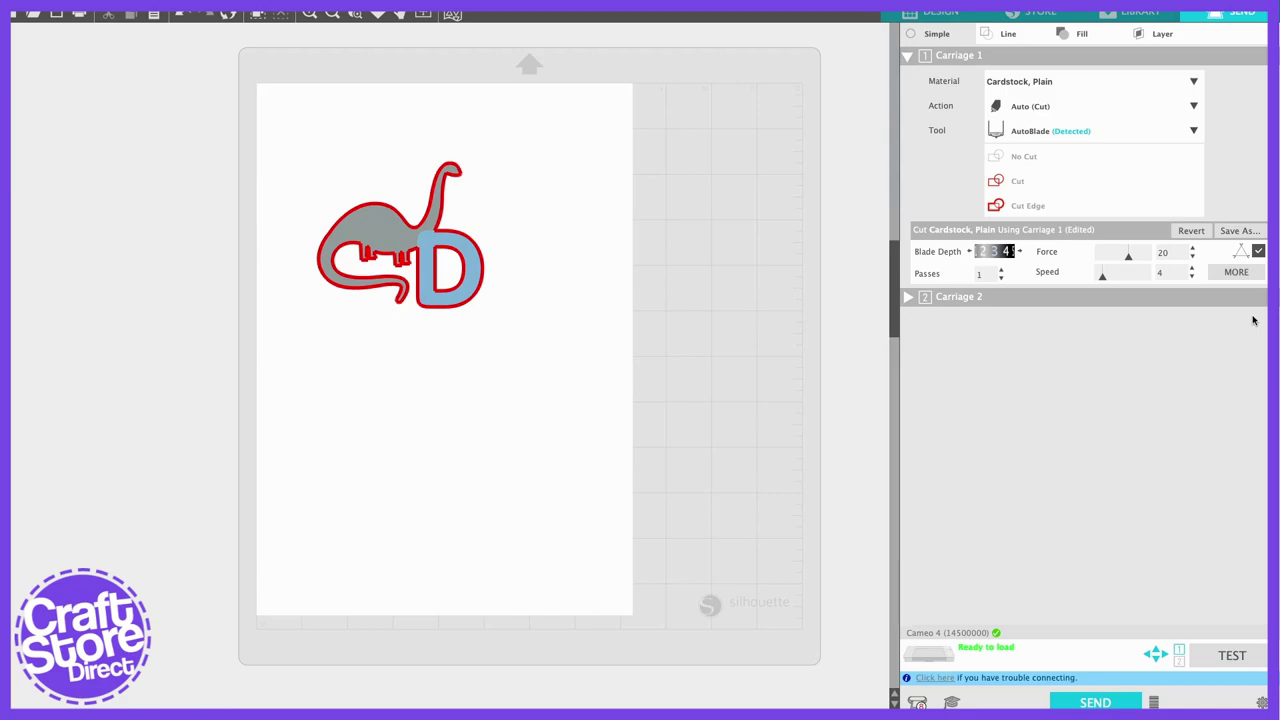
{"action": "left_click", "coordinate": [1258, 252]}
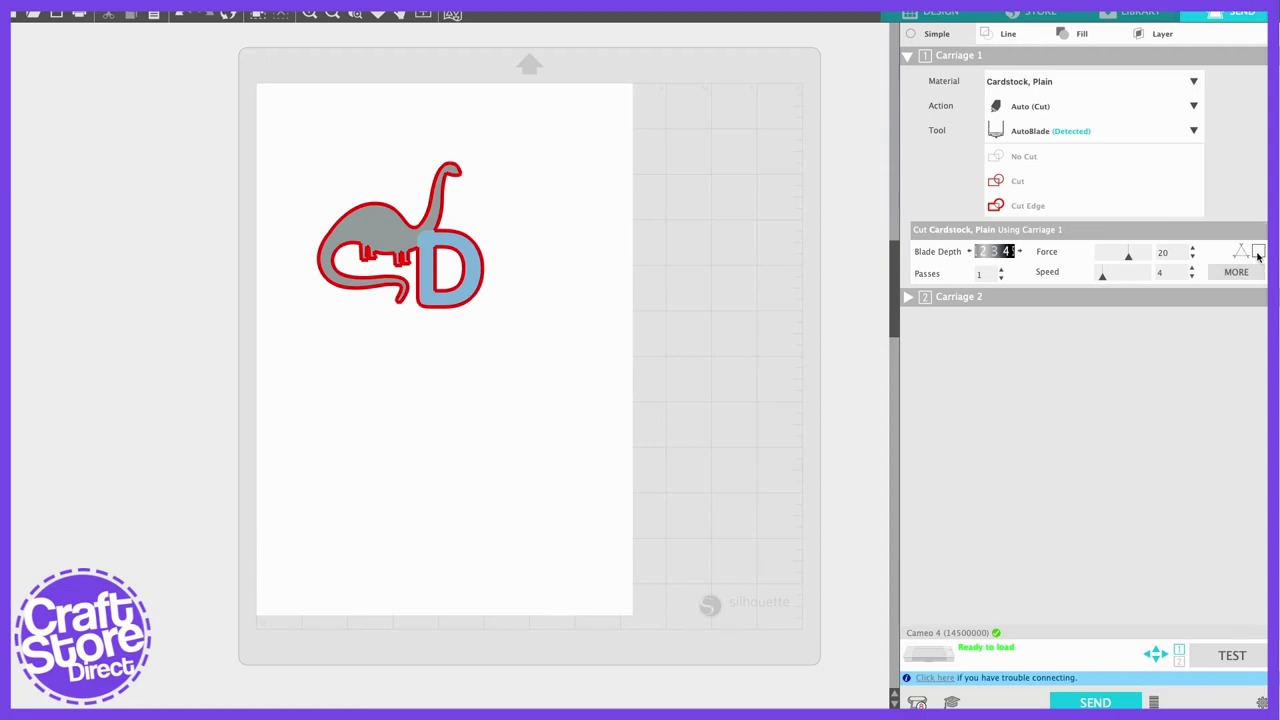
{"action": "left_click", "coordinate": [930, 12]}
Step: Remove the fill from the dinosaur and the D so only their outlines remain
{"action": "left_click_drag", "start_coordinate": [480, 191], "coordinate": [691, 354]}
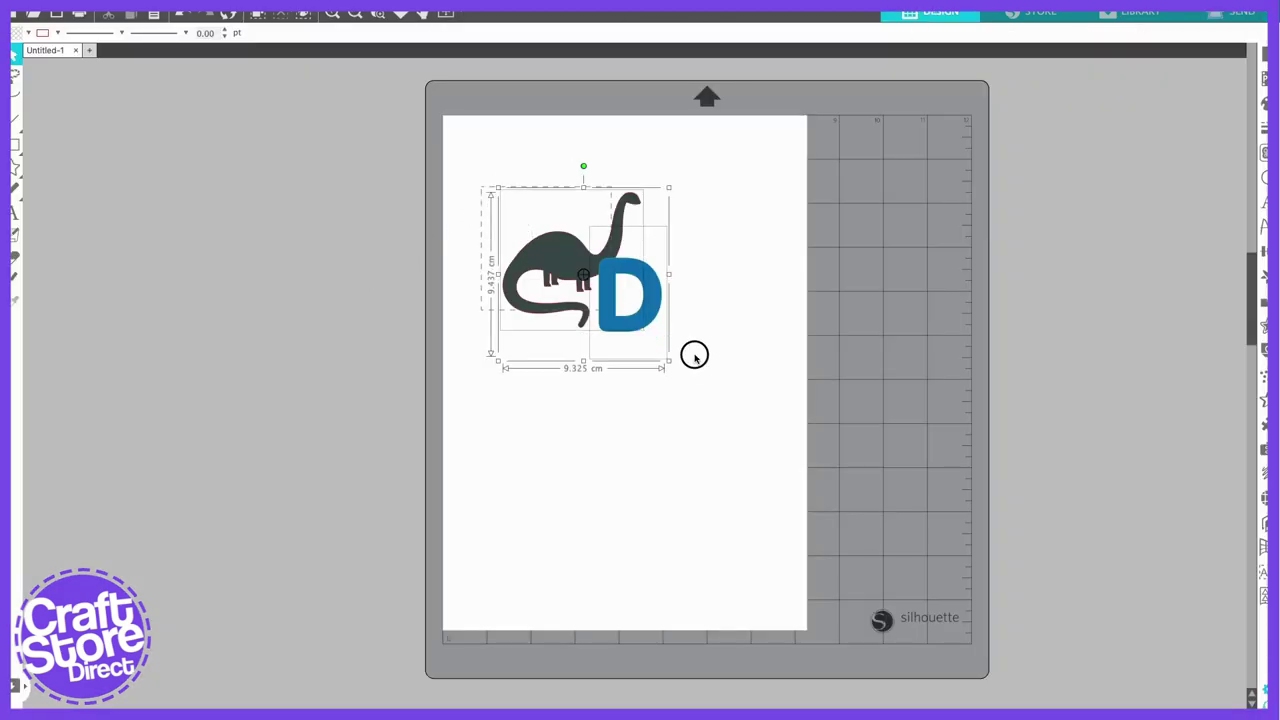
{"action": "left_click", "coordinate": [1263, 101]}
{"action": "left_click", "coordinate": [1064, 114]}
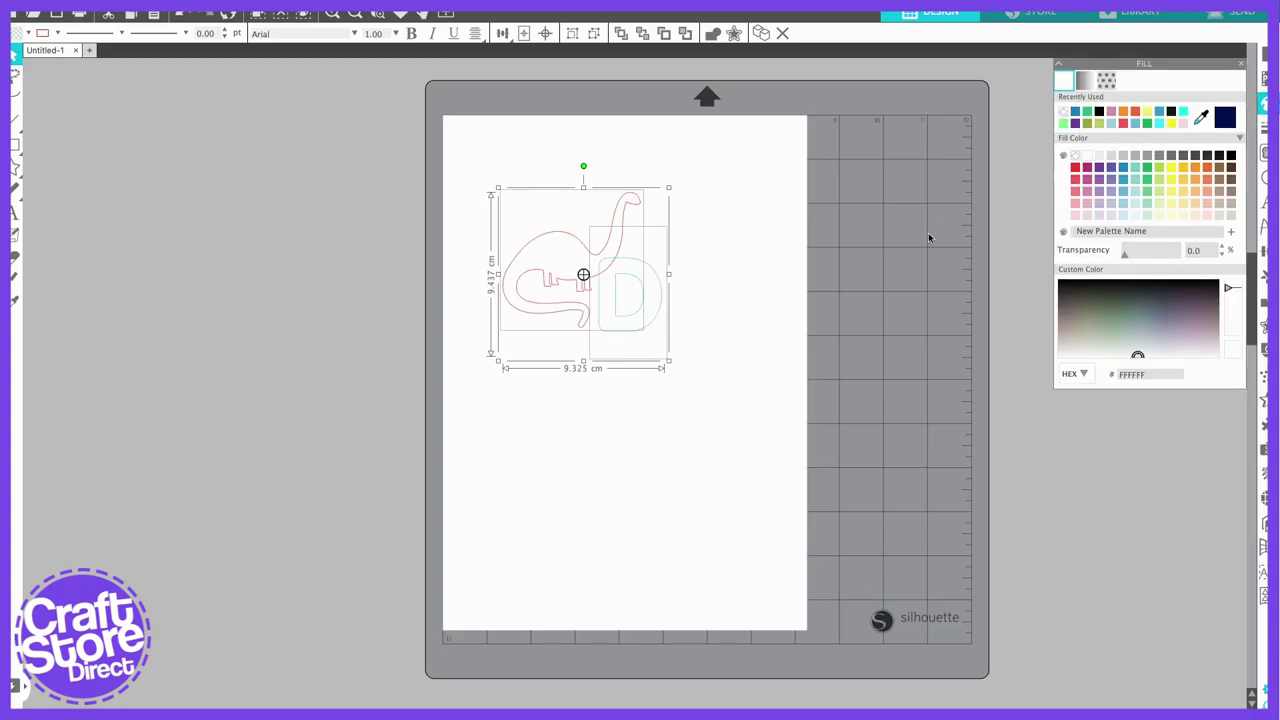
{"action": "left_click", "coordinate": [686, 364]}
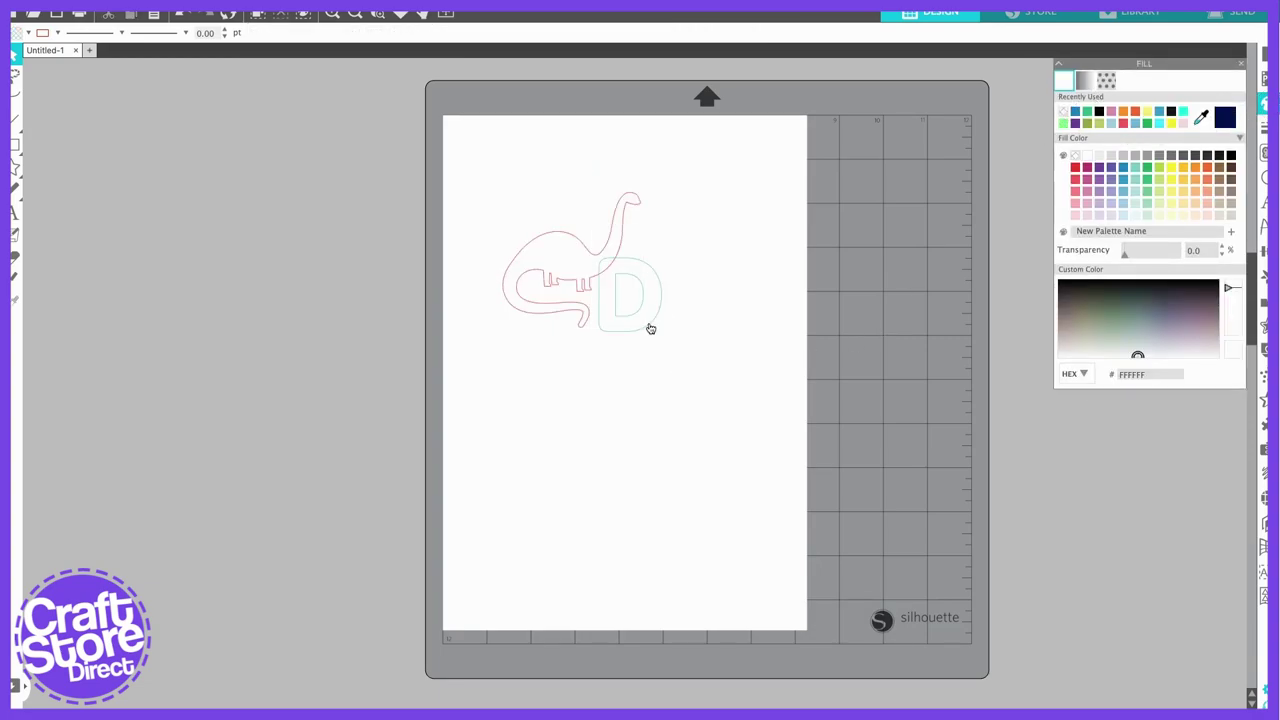
Step: Move the D to the right of the dinosaur
{"action": "left_click_drag", "start_coordinate": [651, 330], "coordinate": [711, 275]}
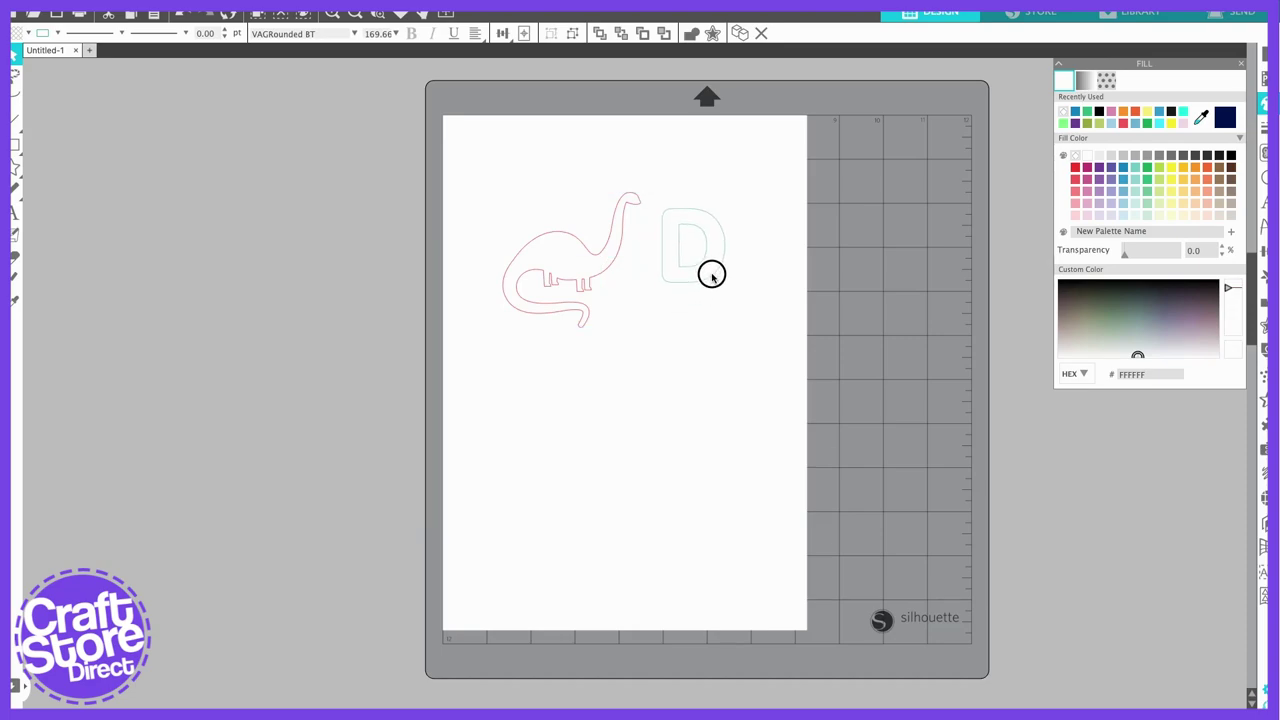
{"action": "left_click", "coordinate": [690, 368]}
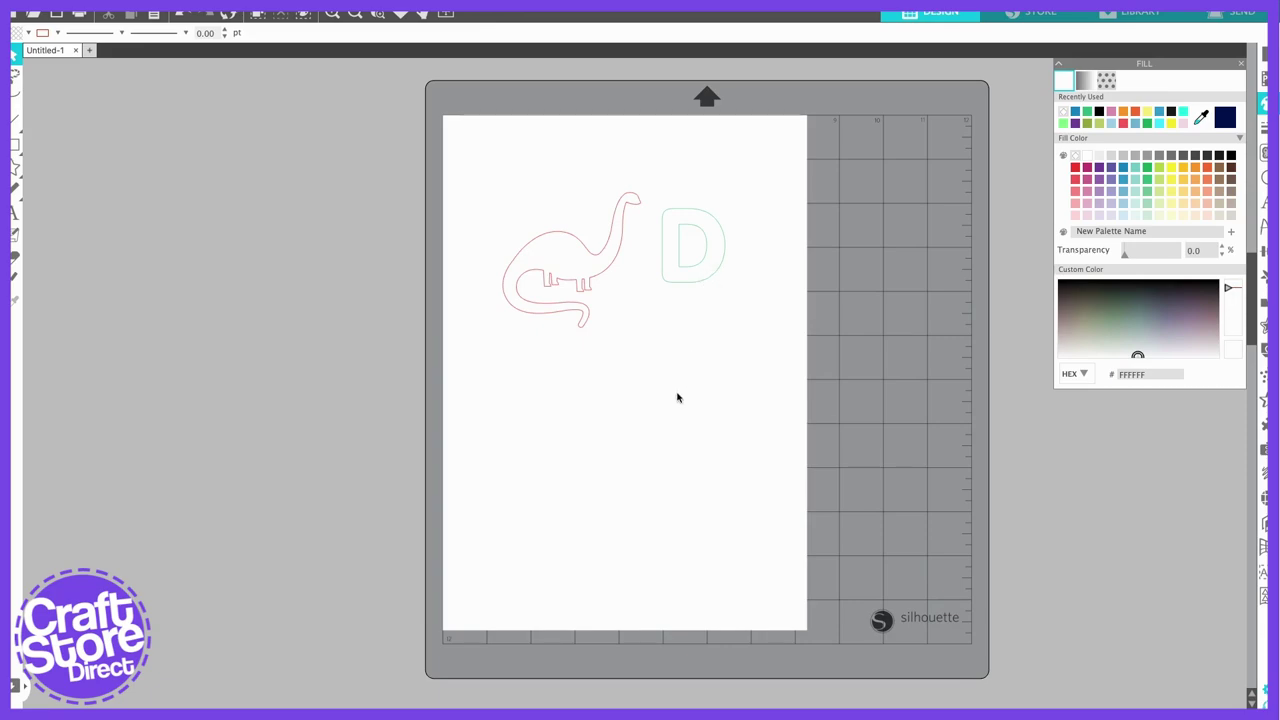
{"action": "scroll", "coordinate": [942, 232], "scroll_direction": "down", "scroll_amount": 1}
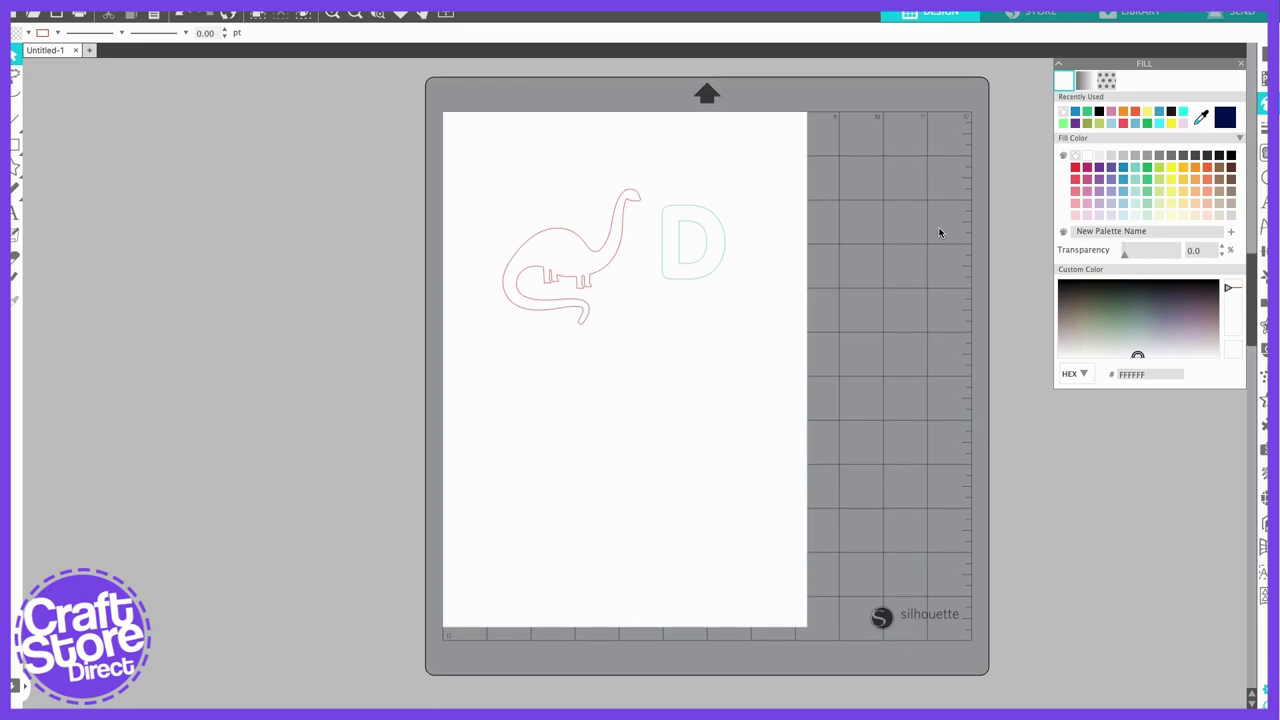
{"action": "left_click", "coordinate": [1232, 13]}
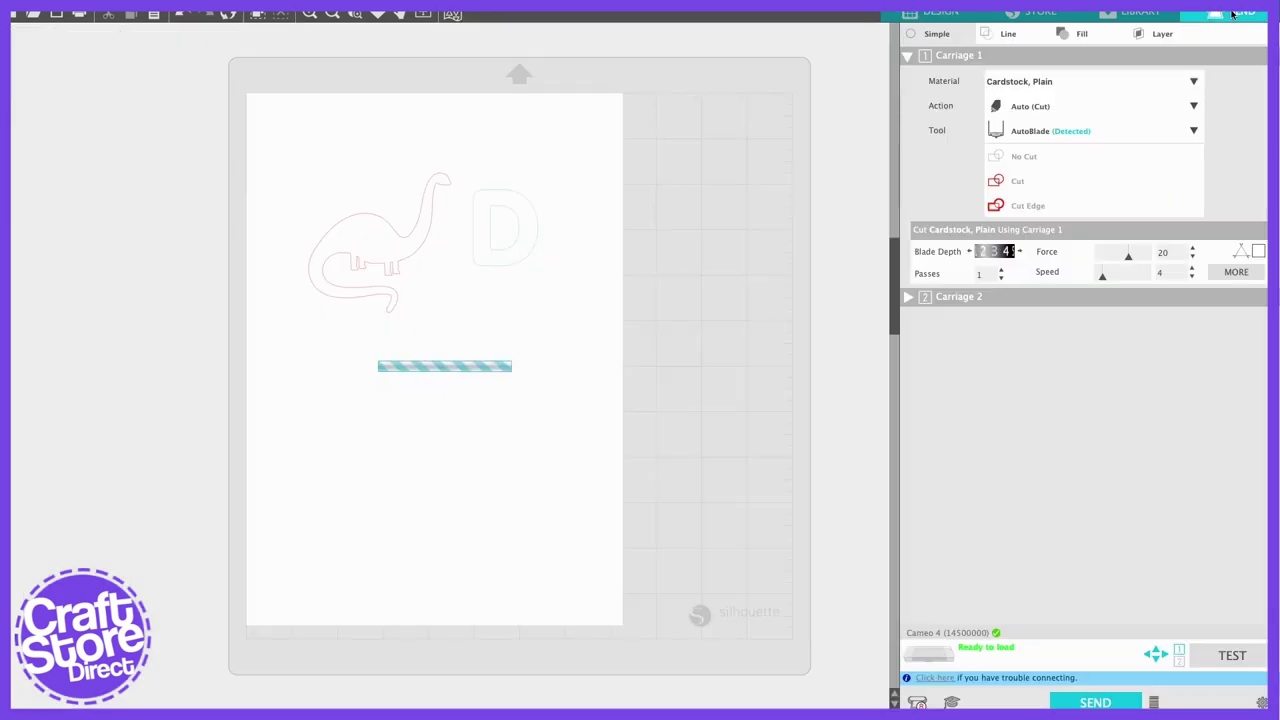
Step: Set the green line colour to cut with the Cardstock, Glitter material
{"action": "left_click", "coordinate": [1002, 35]}
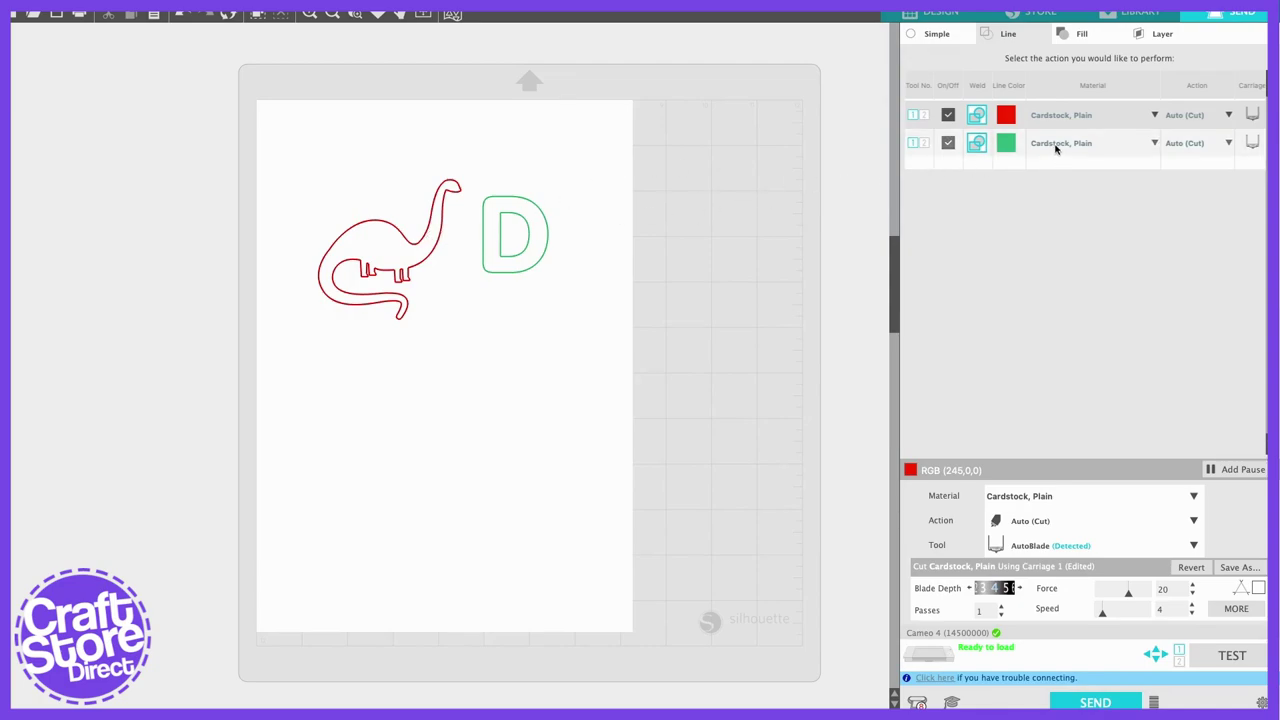
{"action": "left_click", "coordinate": [1155, 142]}
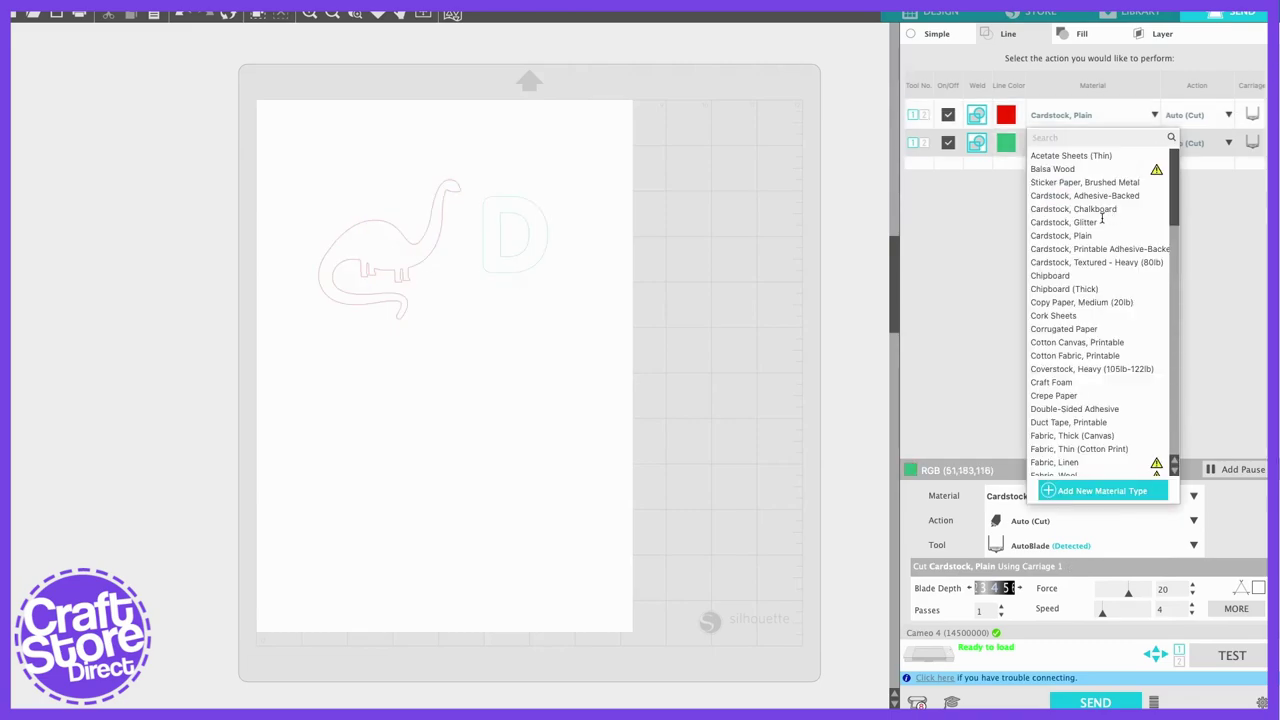
{"action": "left_click", "coordinate": [1098, 223]}
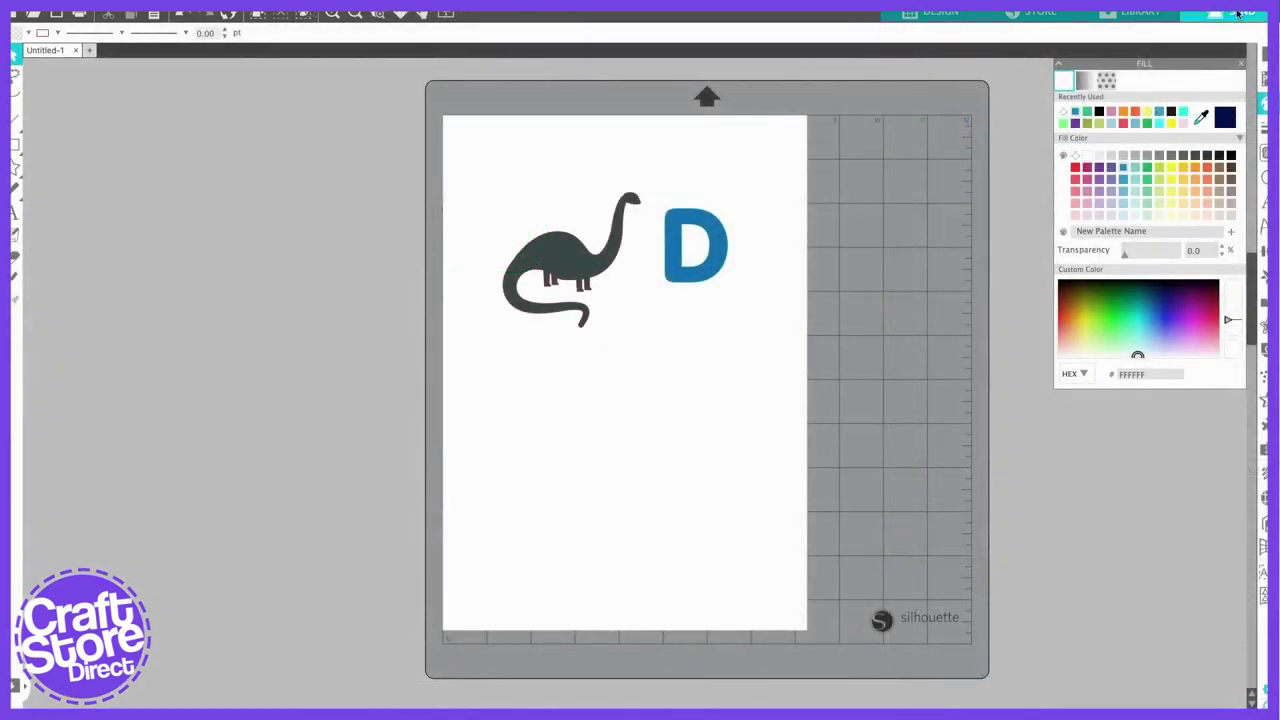
{"action": "left_click", "coordinate": [1238, 12]}
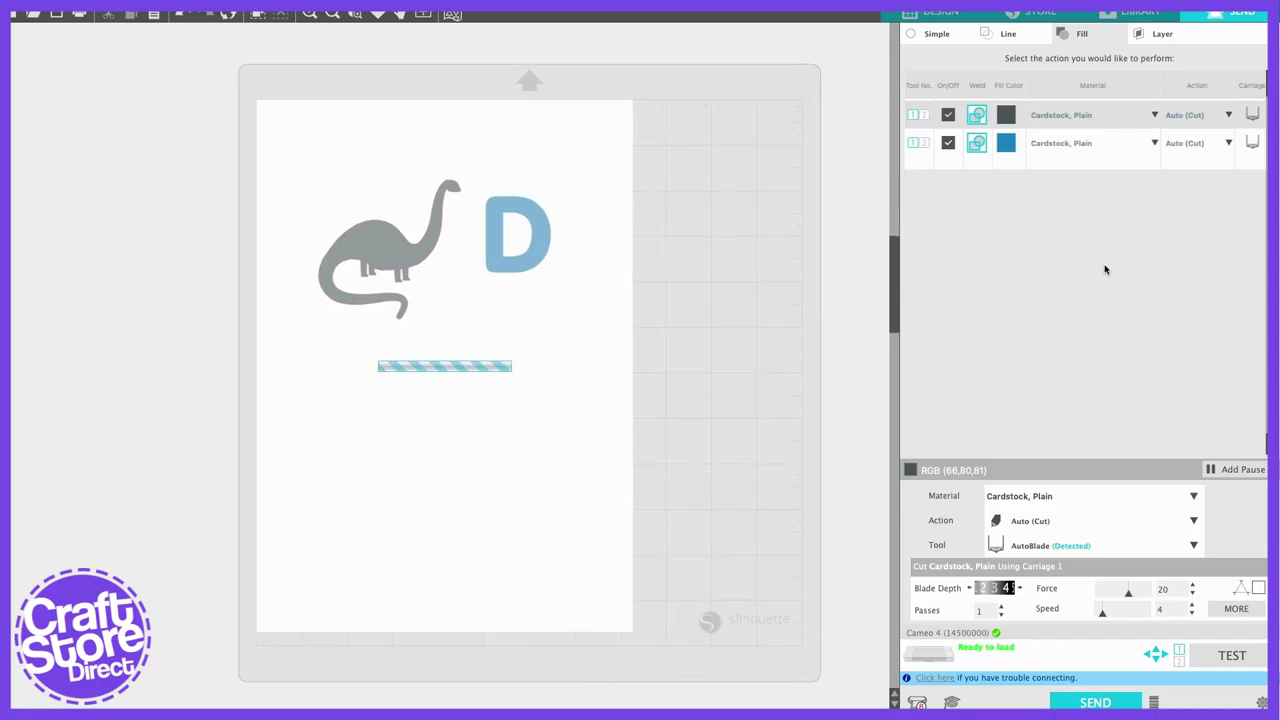
Step: Give the blue fill colour the Cardstock, Glitter material (force 33, speed 3, 2 passes)
{"action": "left_click", "coordinate": [1156, 143]}
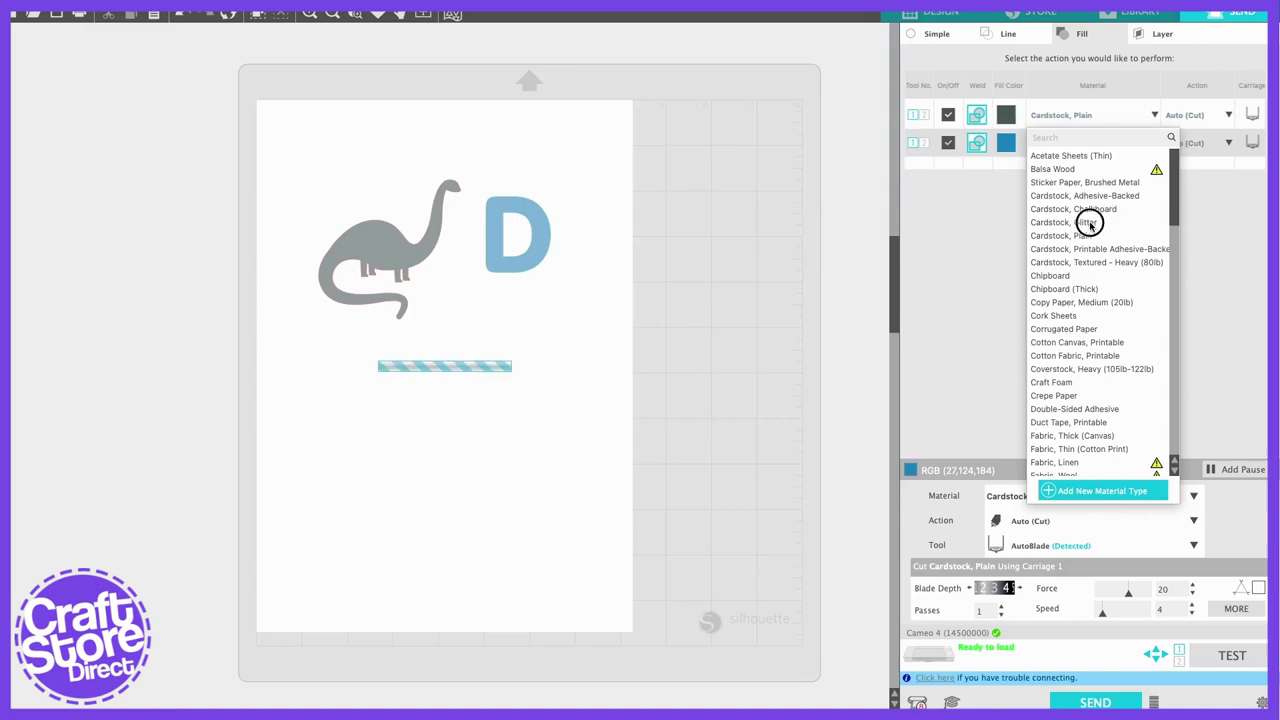
{"action": "left_click", "coordinate": [1090, 225]}
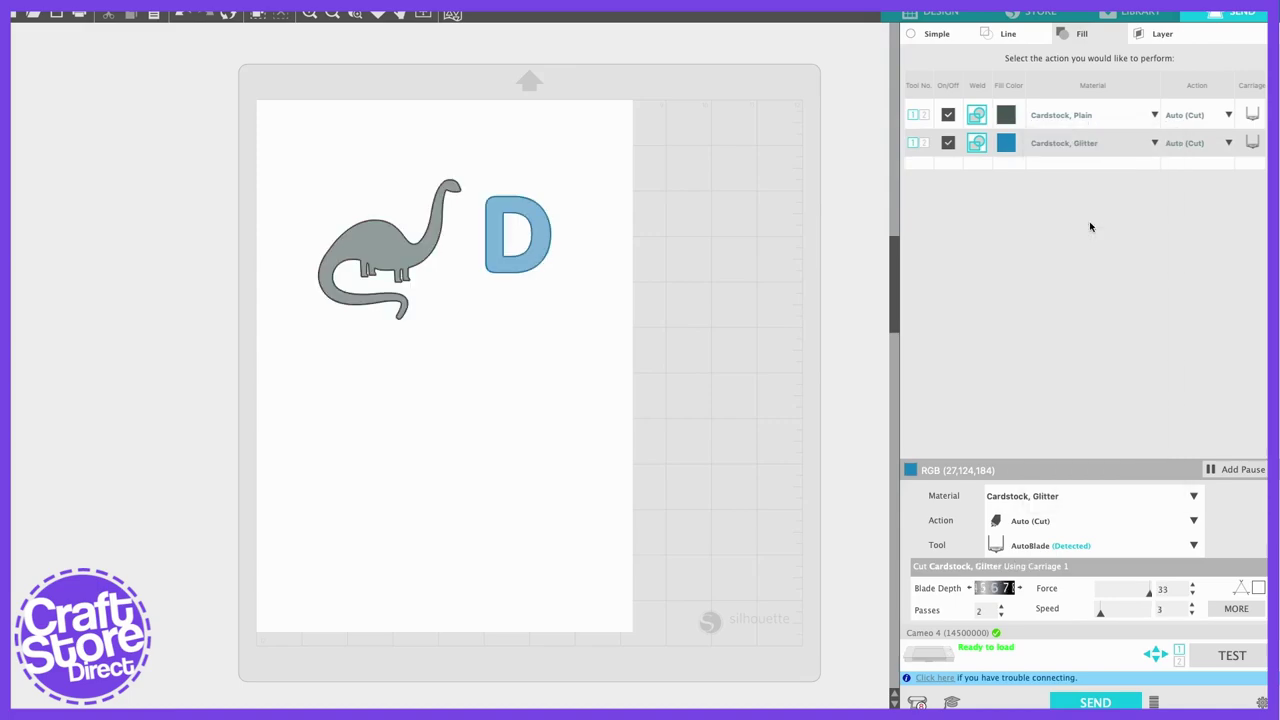
{"action": "left_click", "coordinate": [1073, 37]}
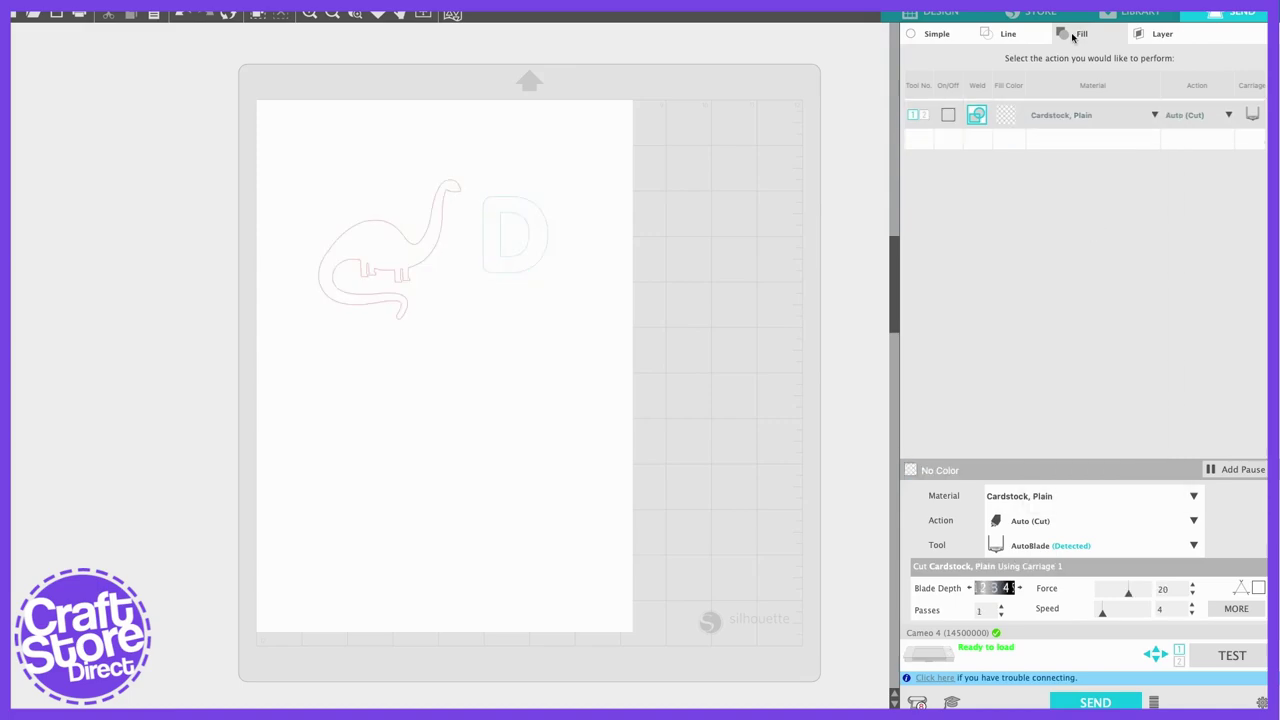
{"action": "left_click", "coordinate": [1164, 36]}
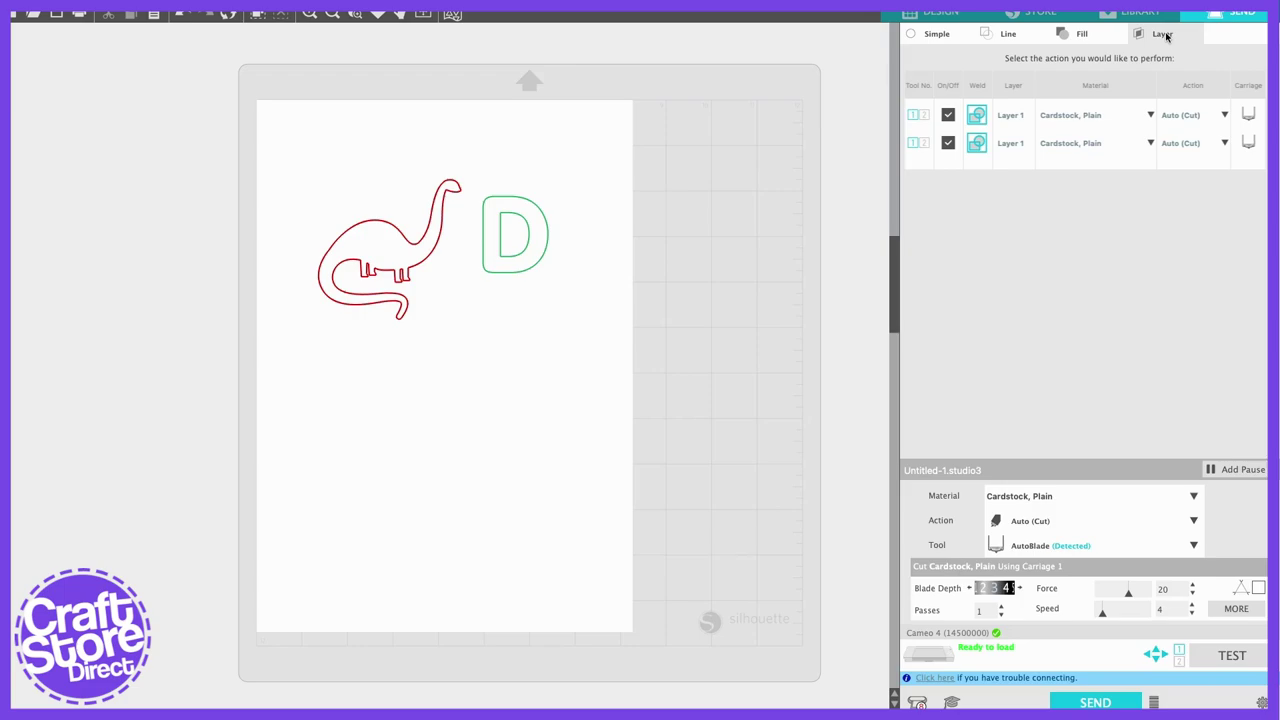
Step: Return to Simple cut mode: Cardstock, Plain at force 20, speed 4, 1 pass
{"action": "left_click", "coordinate": [1166, 36]}
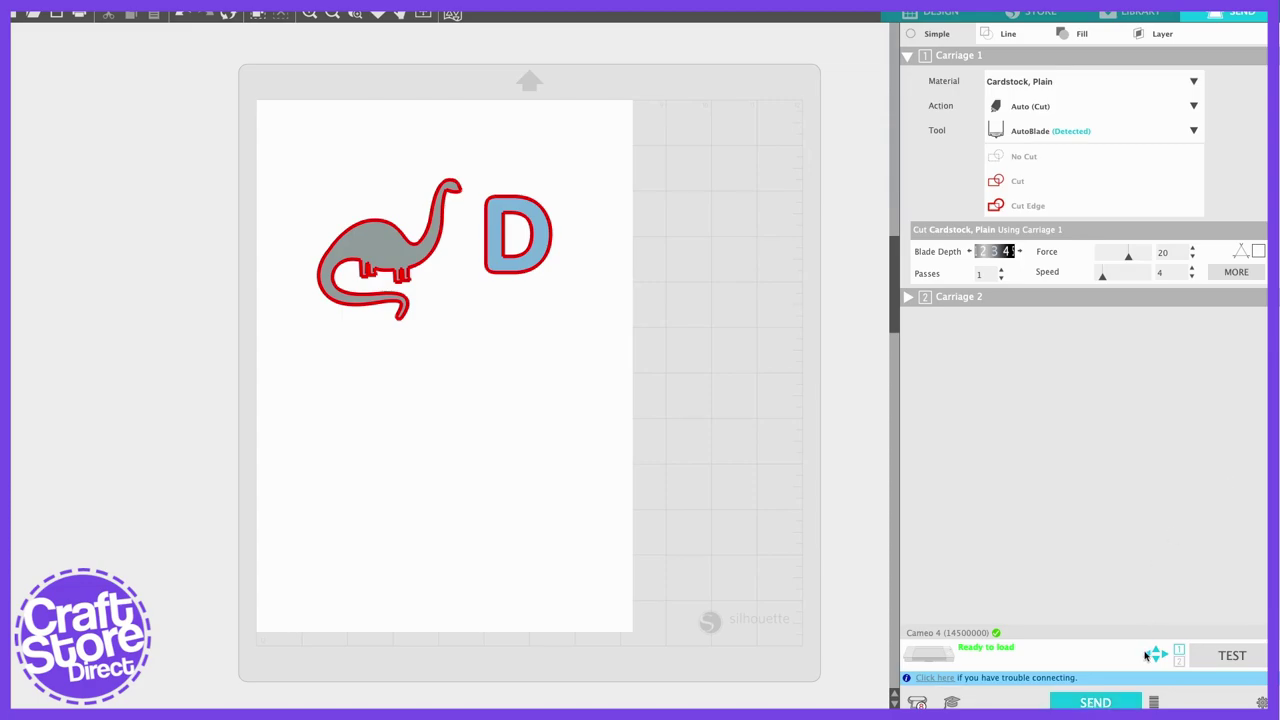
Step: Go through the Setup Instructions to the step for moving the right roller to 13 inches
{"action": "left_click", "coordinate": [951, 704]}
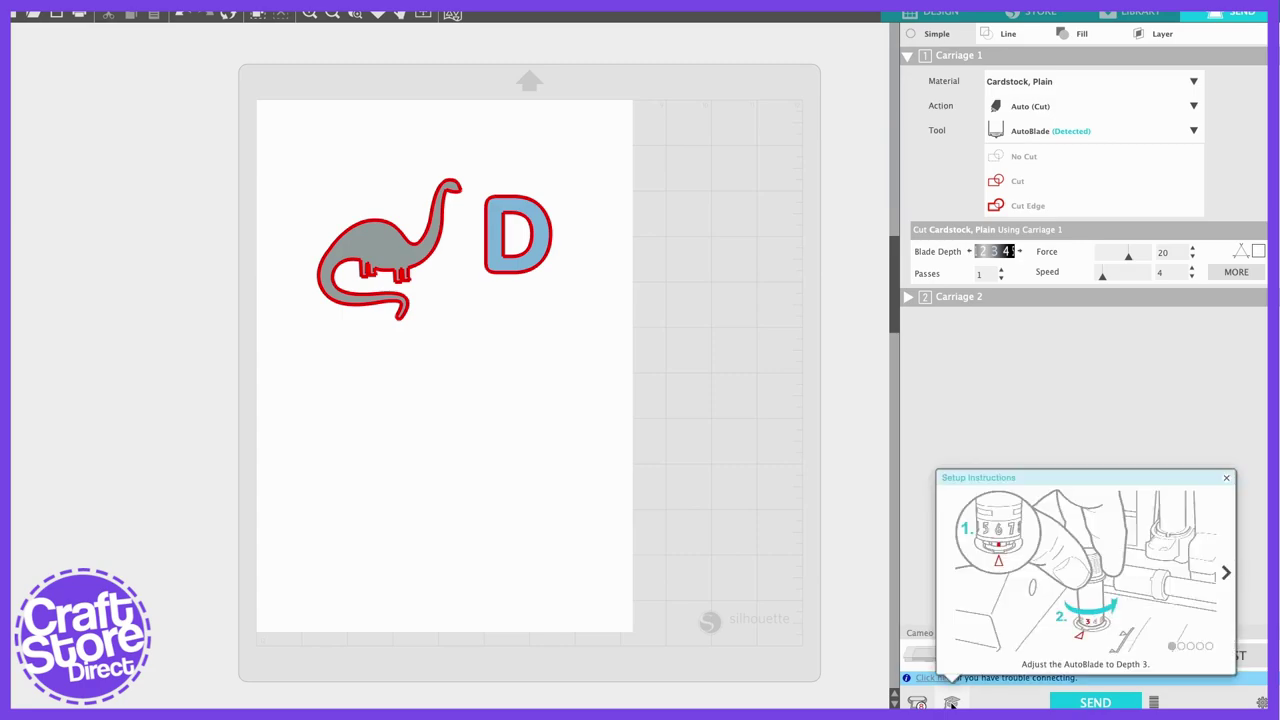
{"action": "left_click", "coordinate": [1226, 572]}
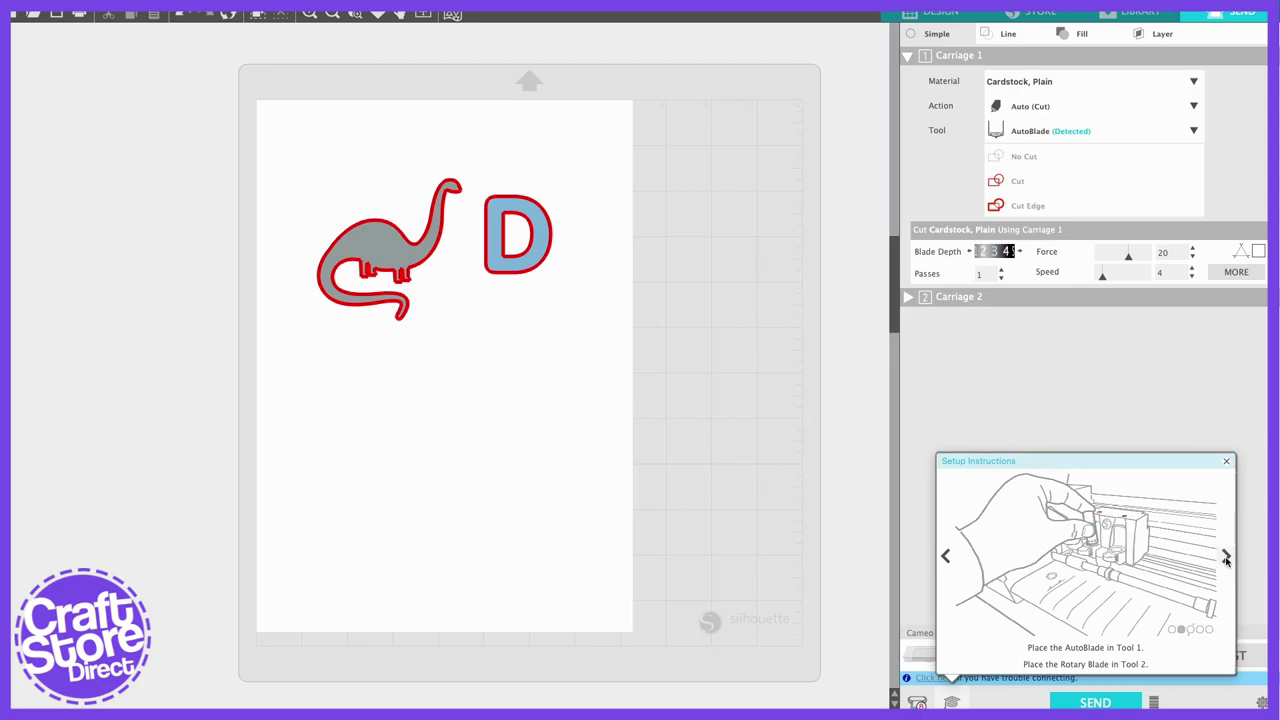
{"action": "left_click", "coordinate": [1226, 558]}
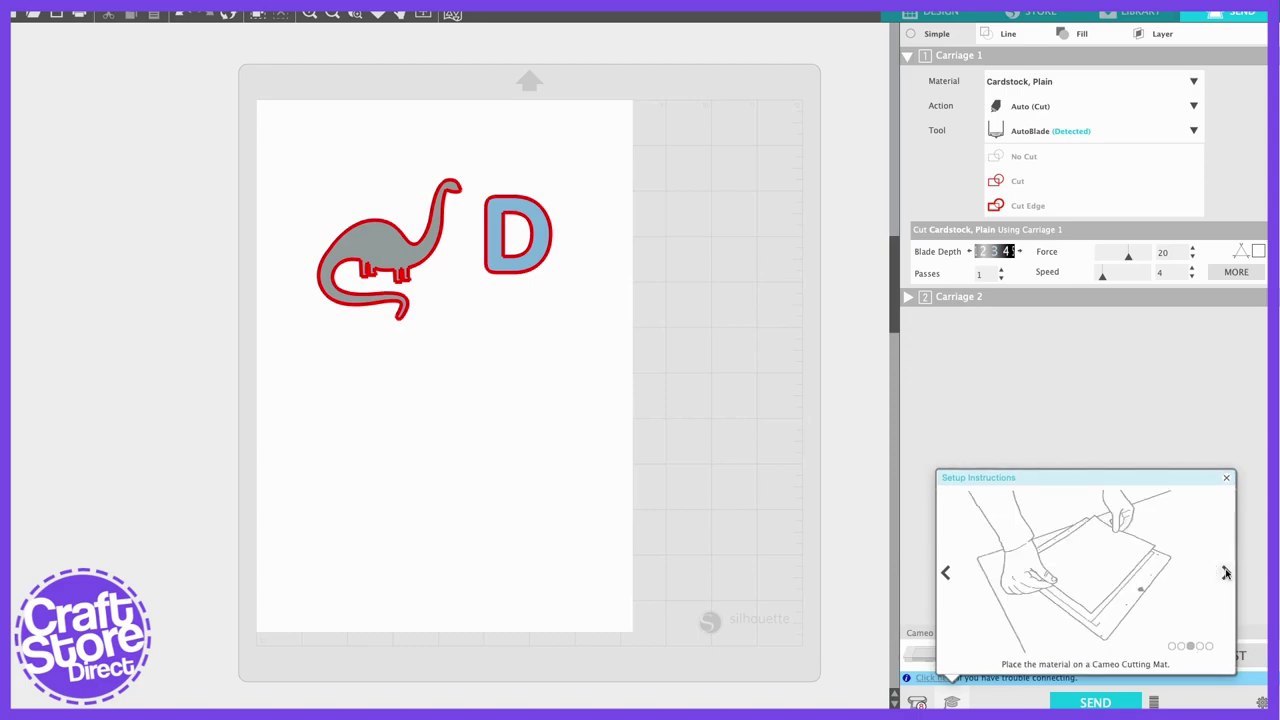
{"action": "left_click", "coordinate": [1226, 572]}
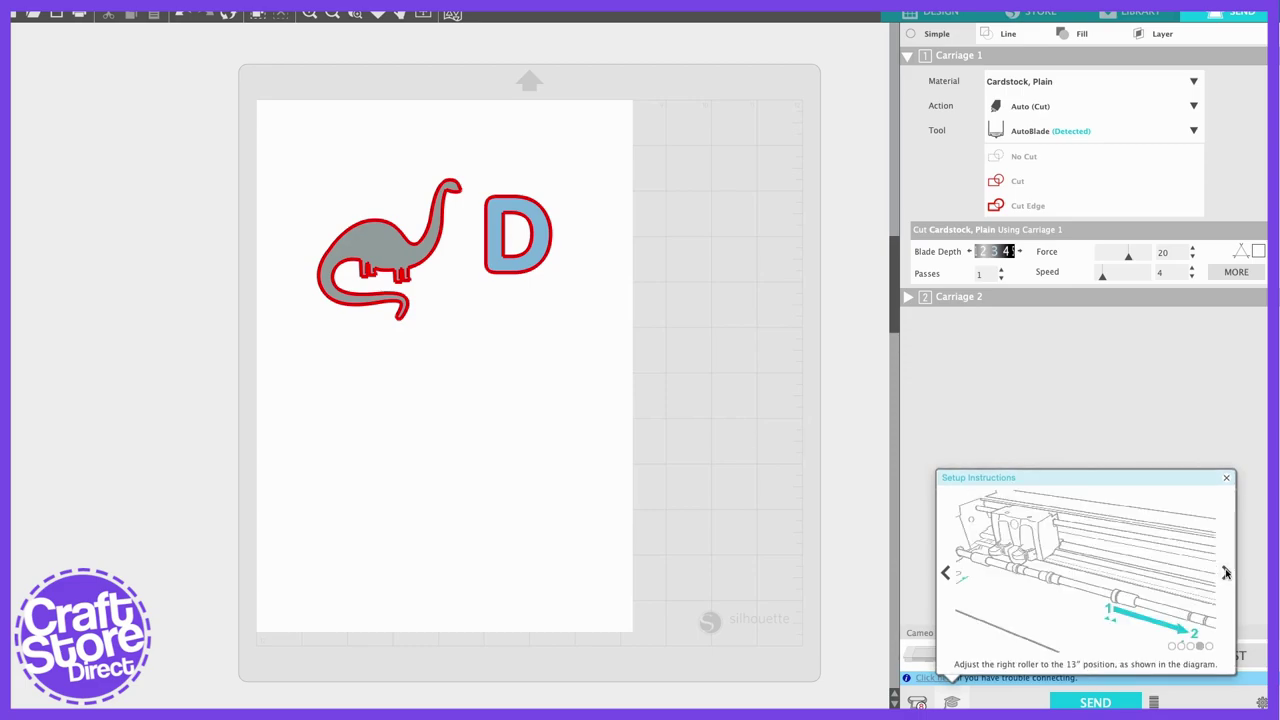